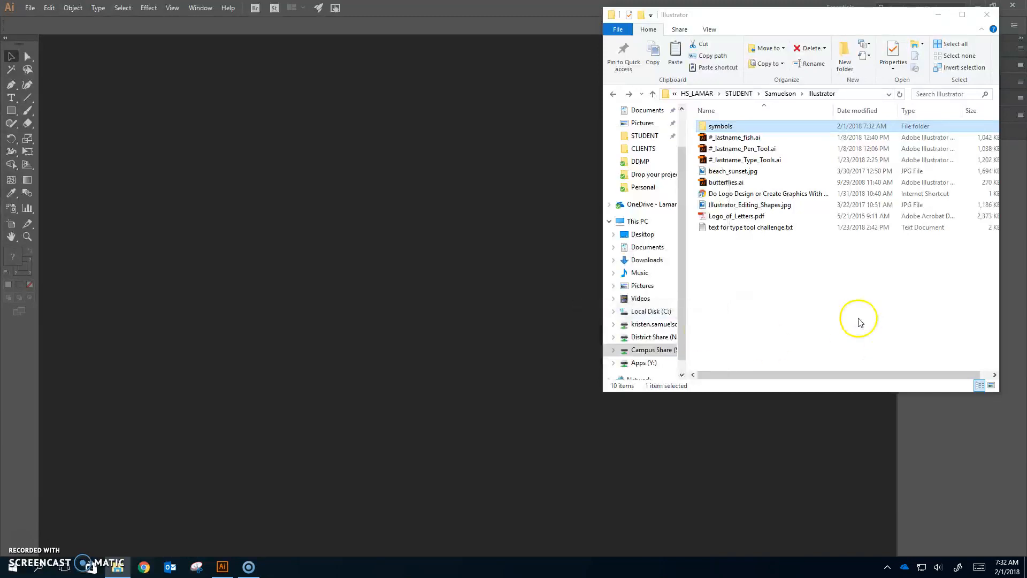
- Paste the copied symbols folder into the Illustrator folder on OneDrive and open it
left_click(647, 205)
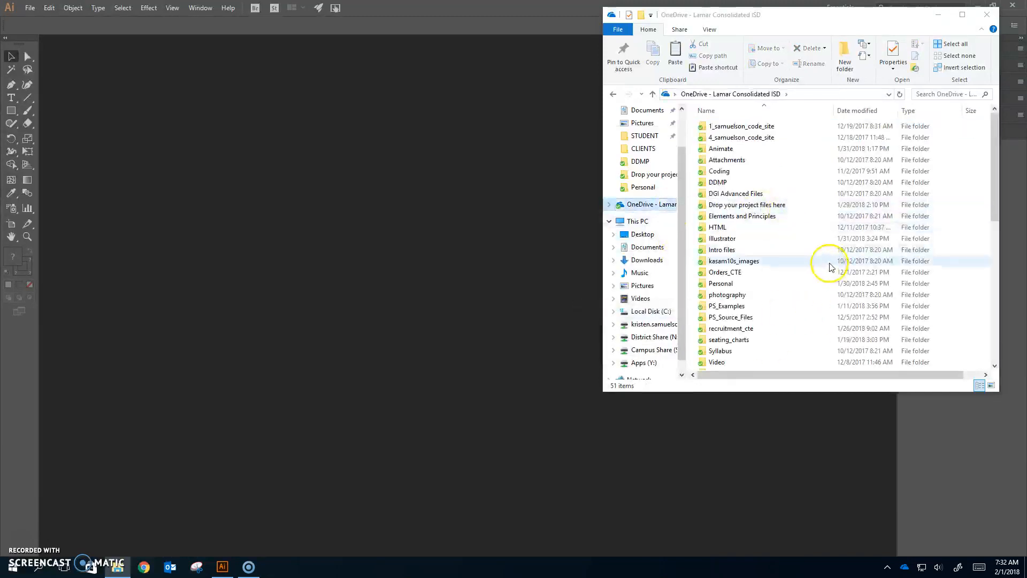
double_click(731, 239)
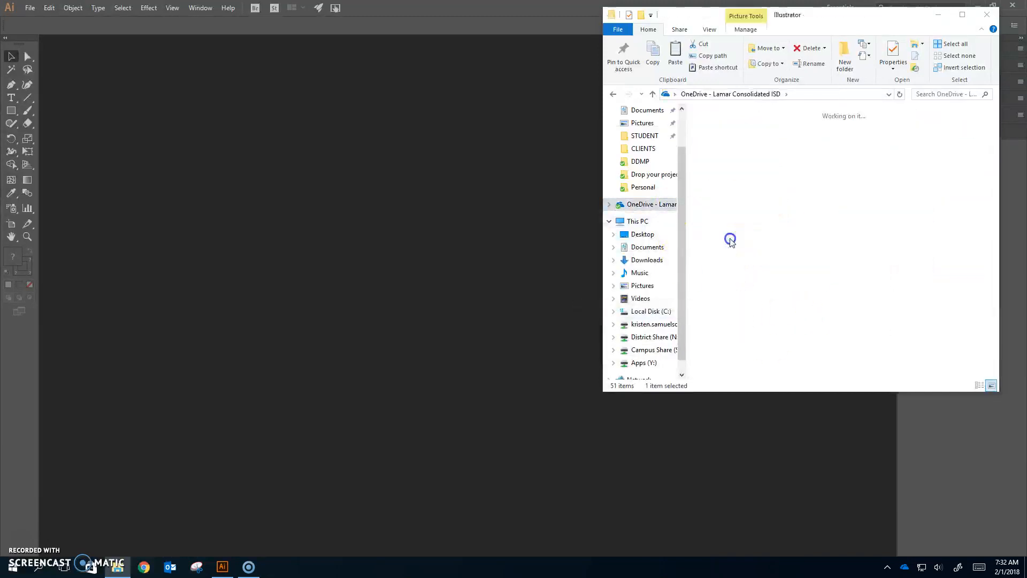
right_click(814, 349)
left_click(738, 146)
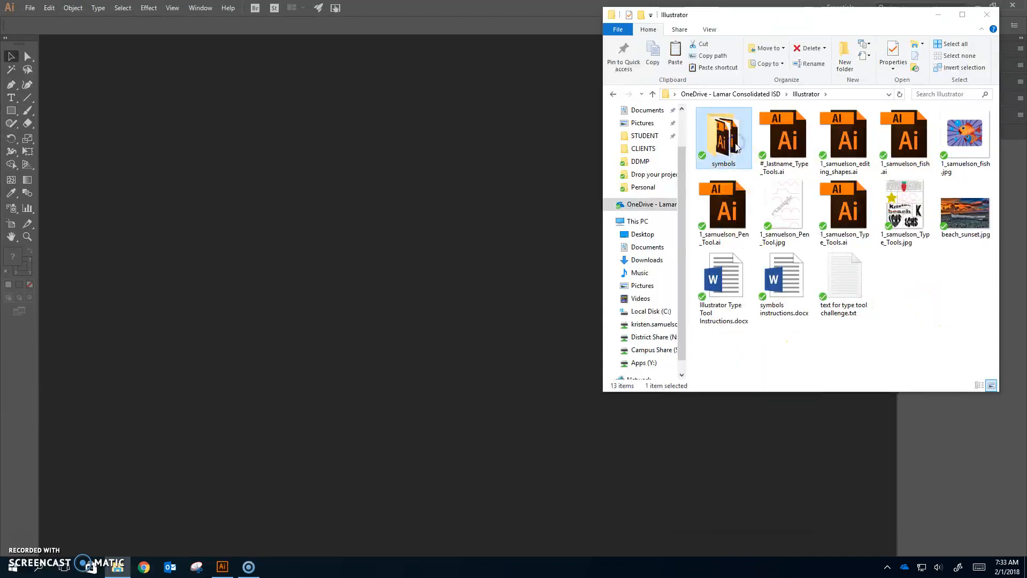
double_click(737, 145)
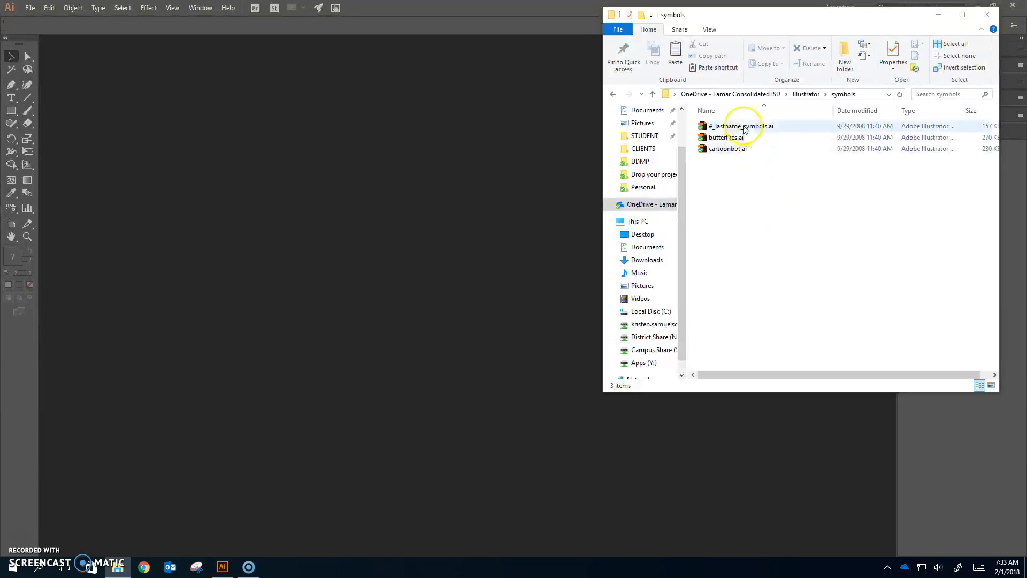
- Rename #_lastname_symbols.ai, replacing the # with 1 and the lastname placeholder with the owner's last name
left_click(721, 128)
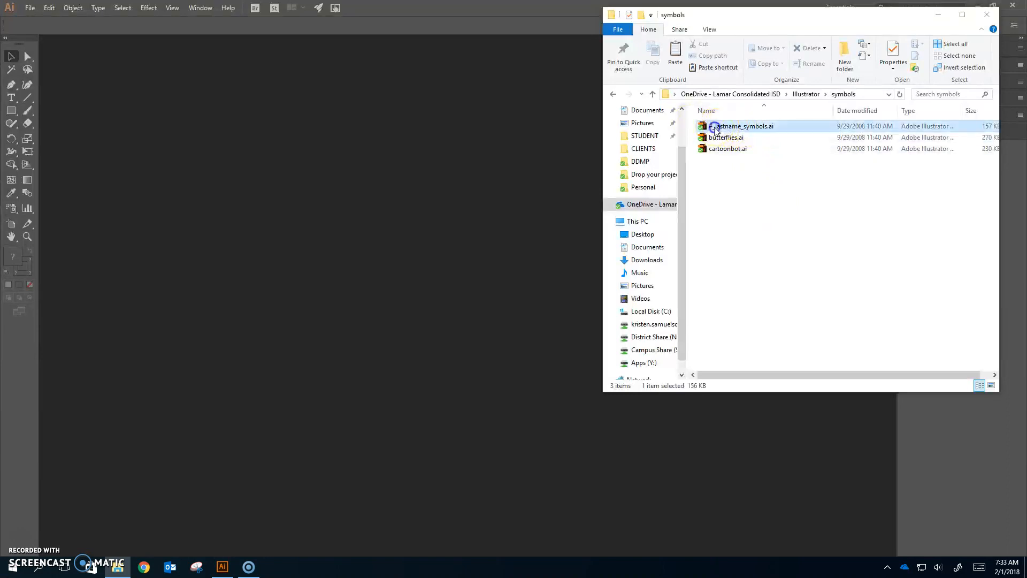
left_click(729, 127)
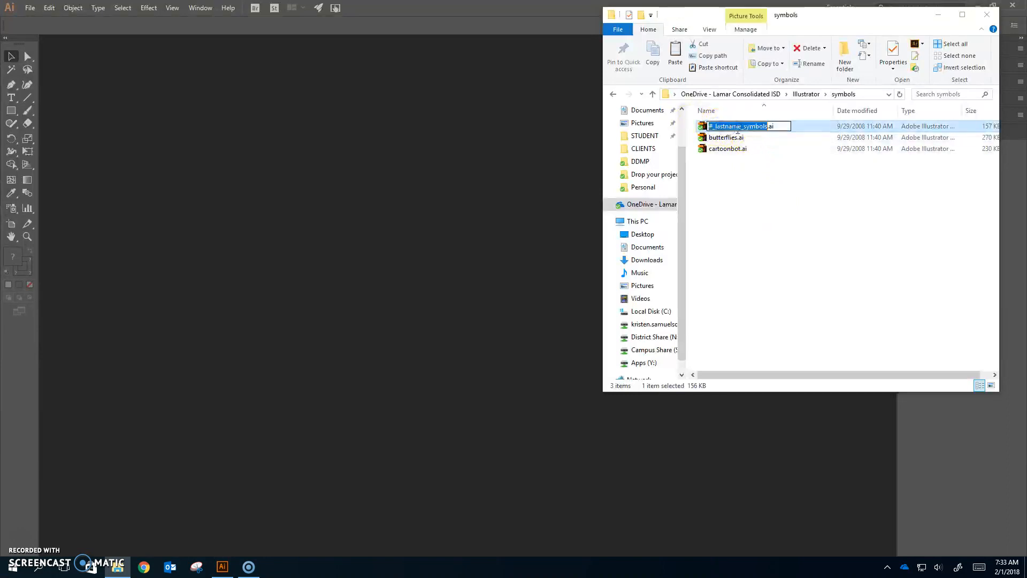
left_click_drag(741, 126, 697, 127)
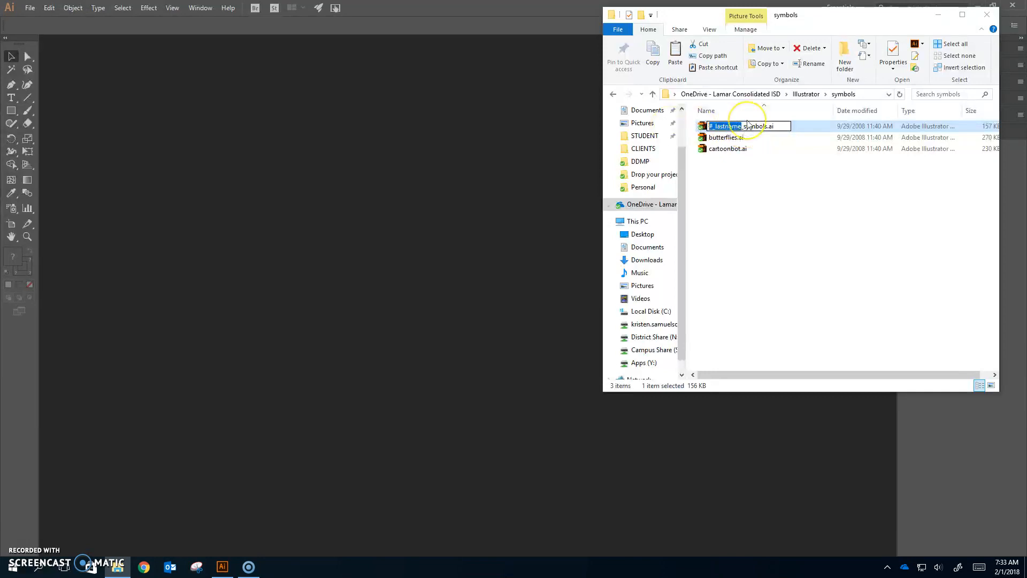
type("1")
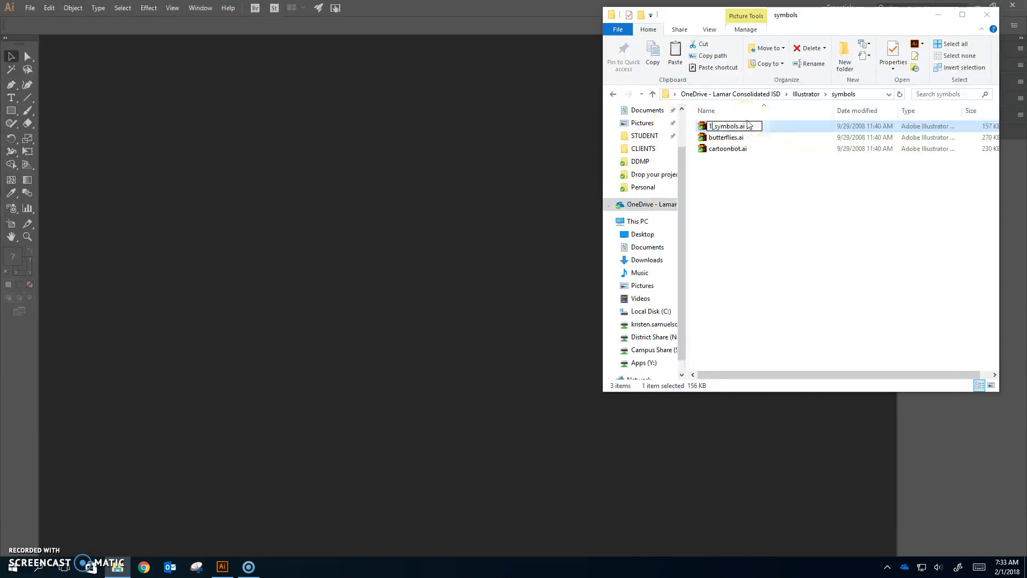
type("_samuelson")
key("Return")
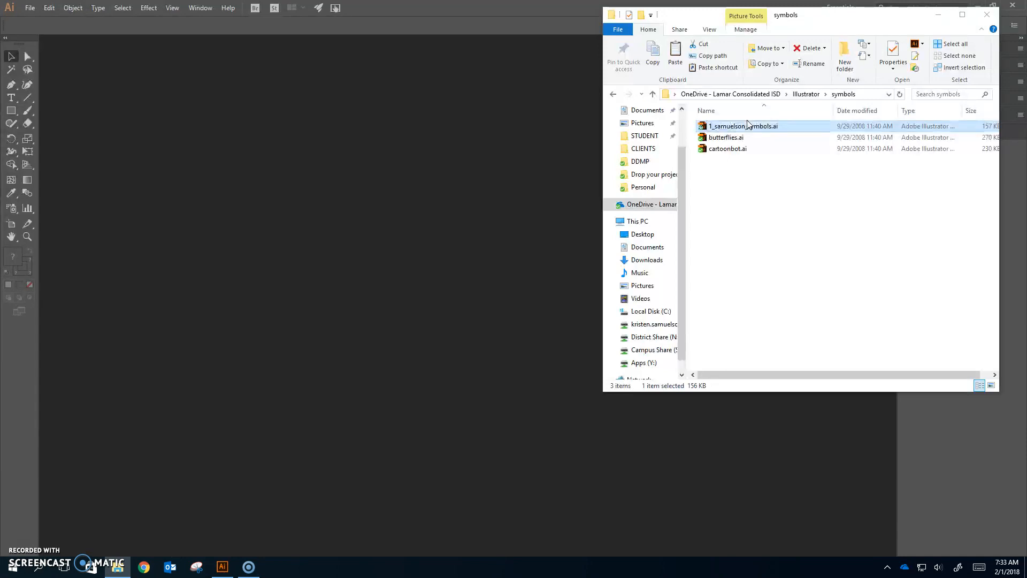
- Open the renamed symbols file in Illustrator and fit the artboard to the window
left_click_drag(779, 128, 355, 554)
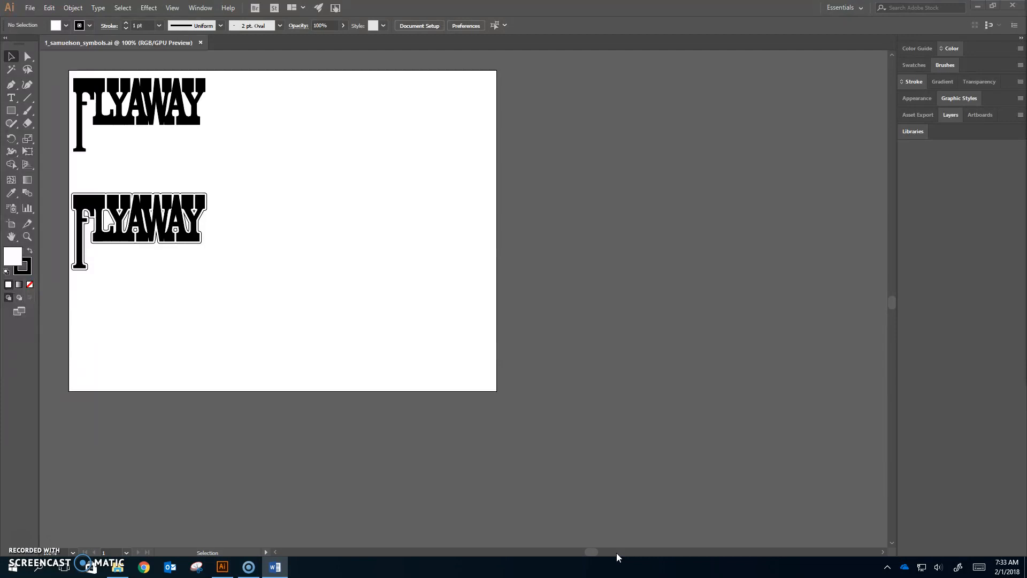
left_click(655, 473)
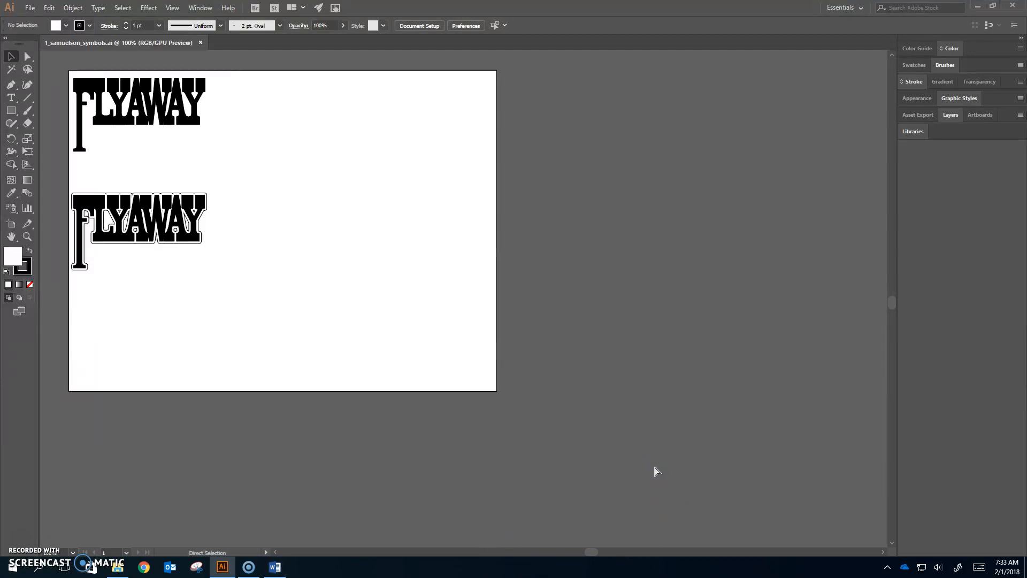
key("ctrl+0")
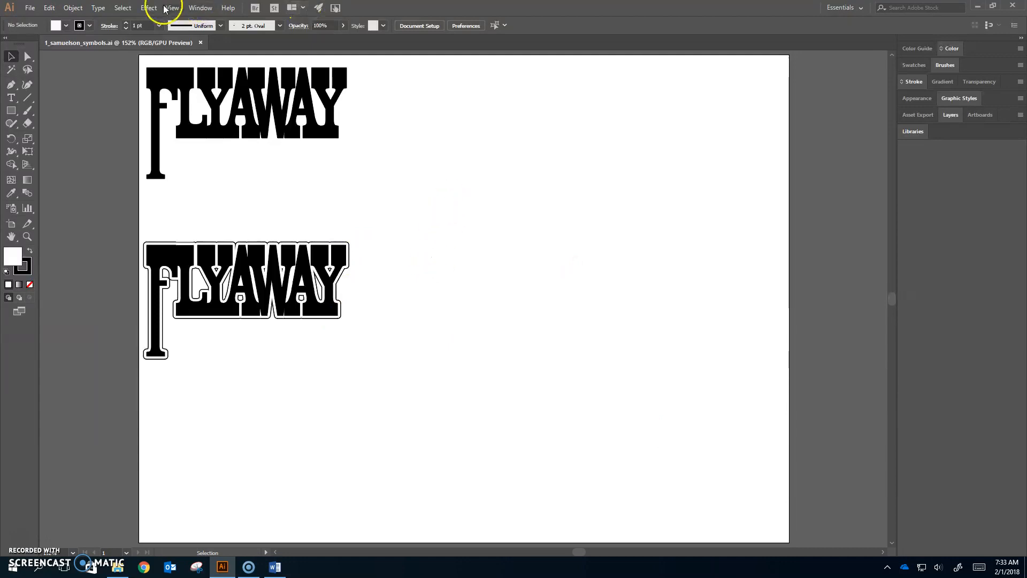
- Show the Symbols panel and place it near the artboard's upper right corner
left_click(196, 7)
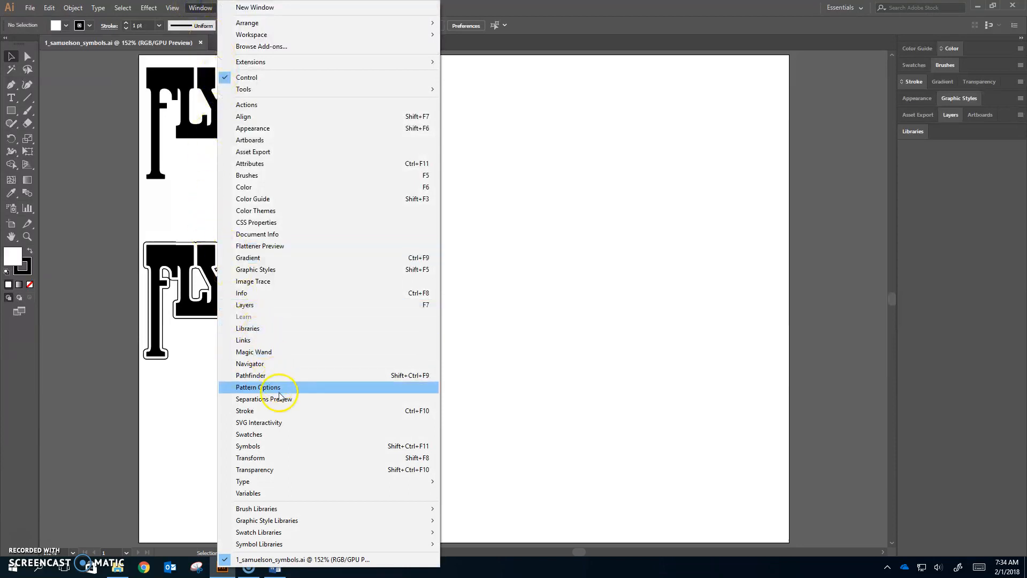
left_click(284, 446)
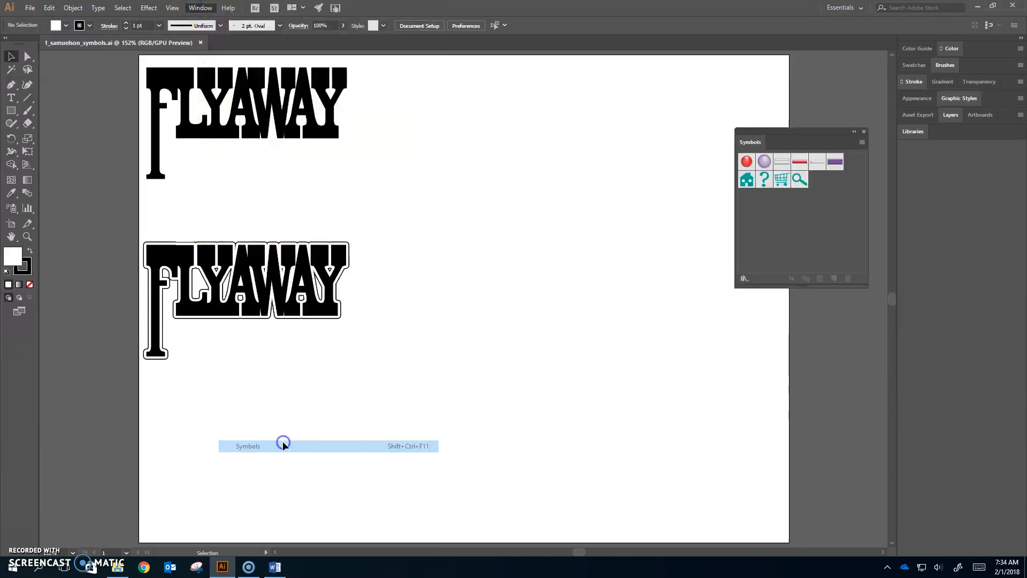
left_click_drag(809, 138, 822, 92)
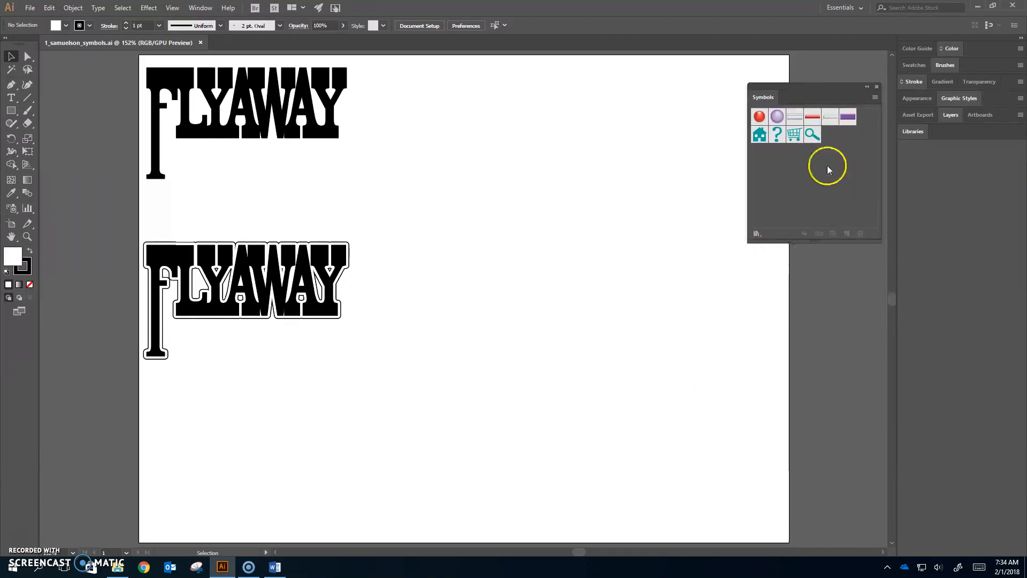
- Open the 3D Symbols library, browse the libraries that follow it up to Florid Vector Pack, and close the library
left_click(757, 235)
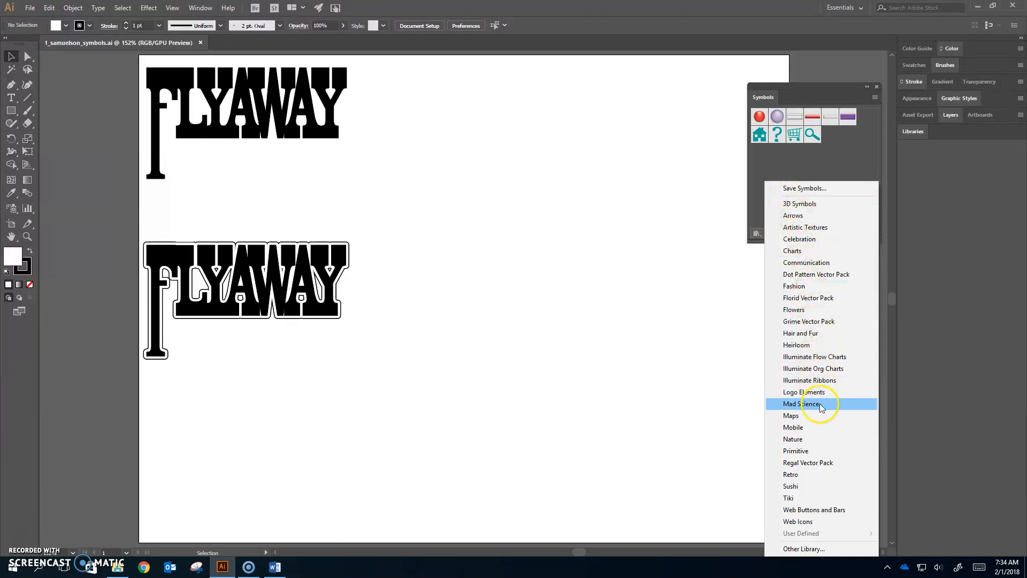
left_click(874, 98)
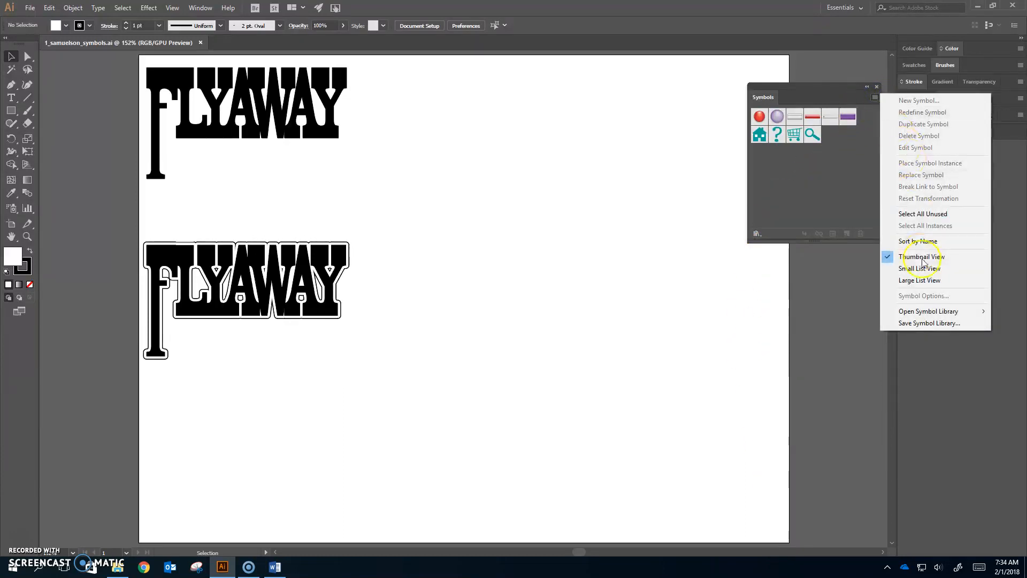
mouse_move(928, 312)
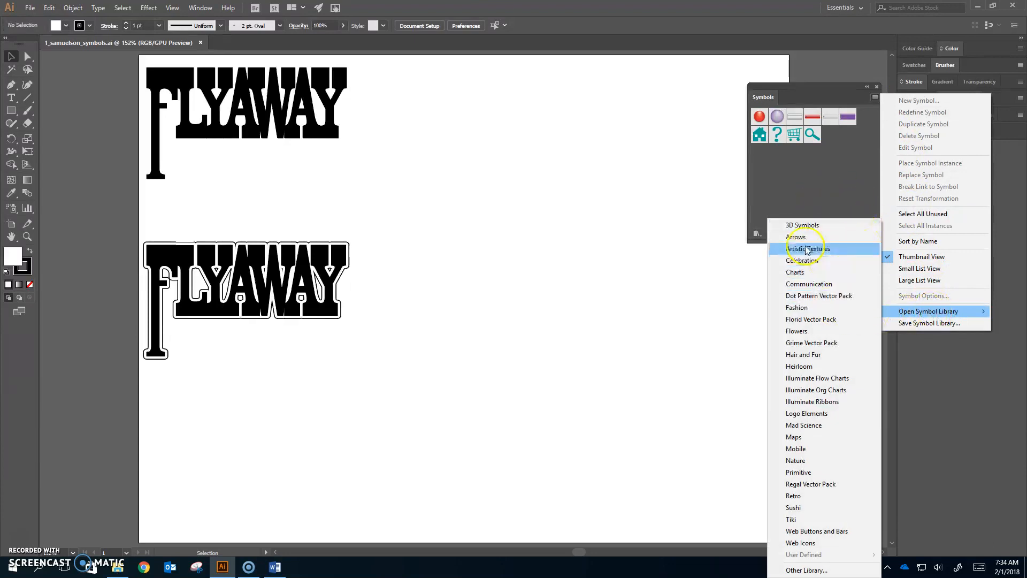
left_click(798, 231)
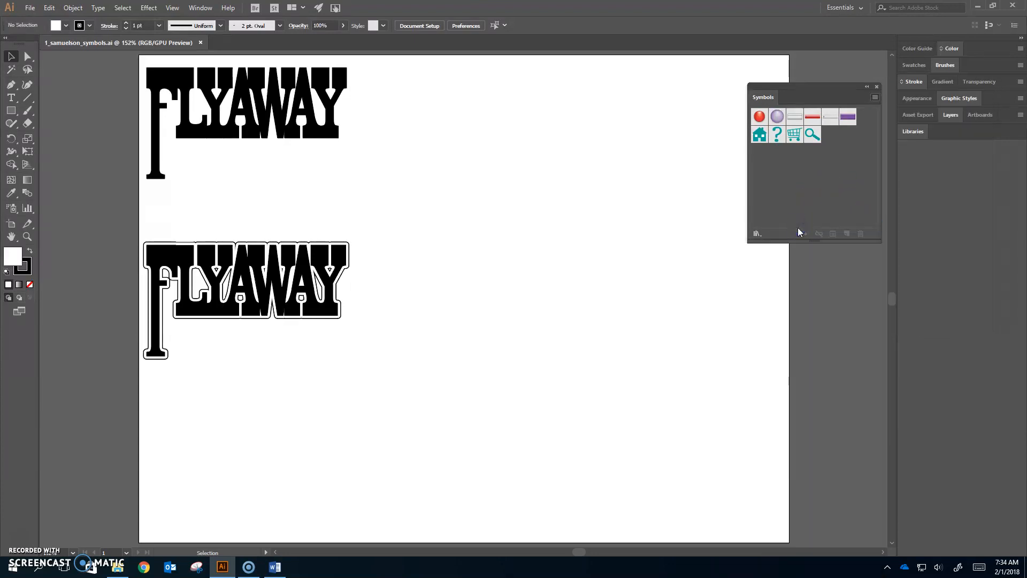
left_click_drag(571, 333, 595, 381)
left_click(490, 370)
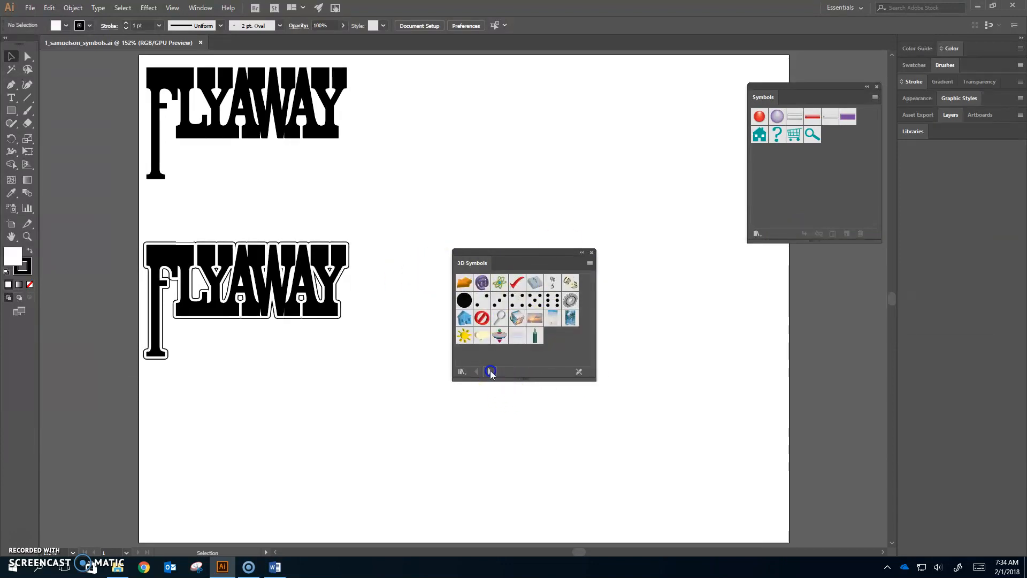
left_click(490, 371)
left_click(490, 370)
left_click(490, 370)
left_click(491, 370)
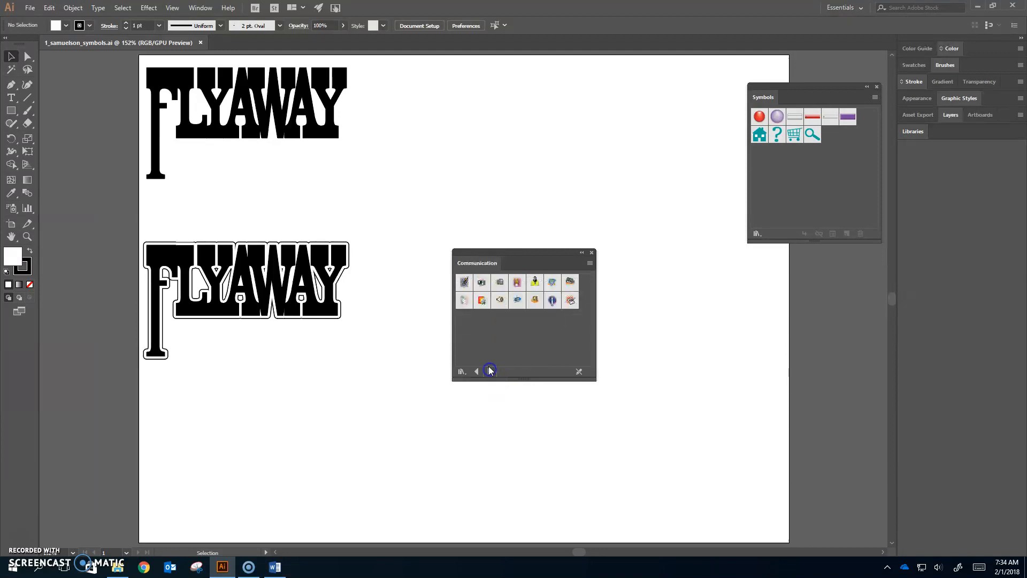
left_click(490, 371)
left_click(490, 370)
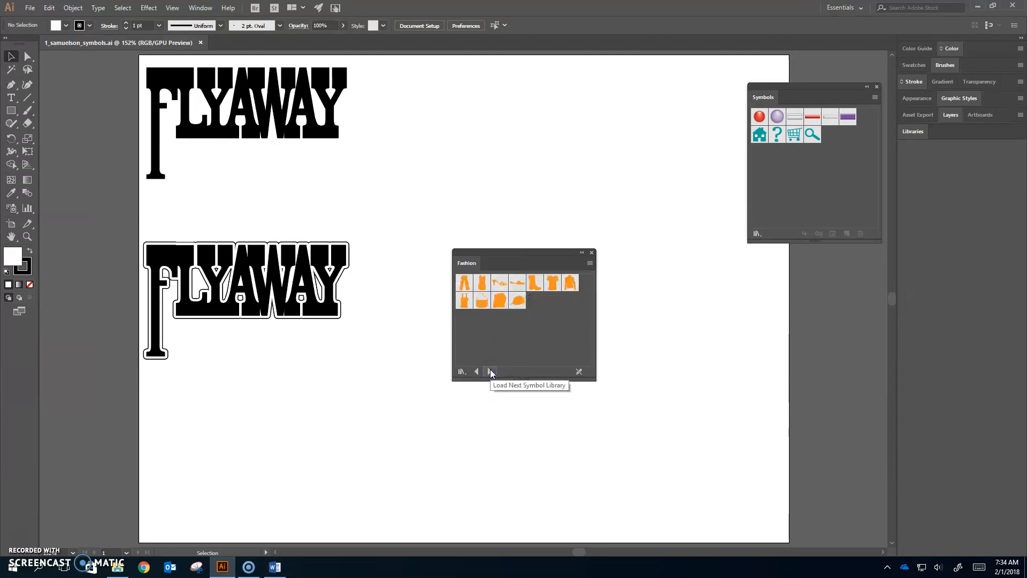
left_click(491, 370)
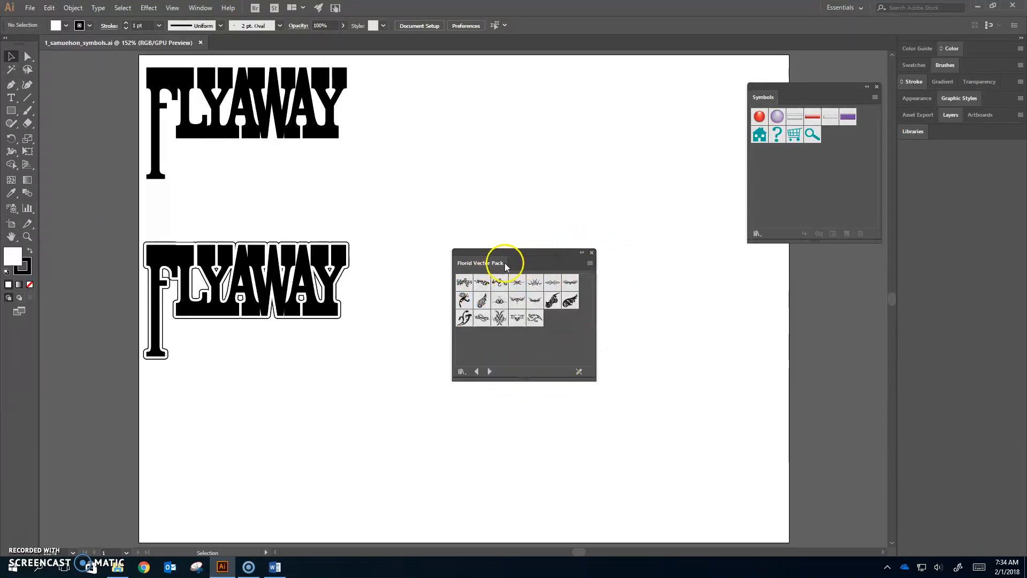
left_click(591, 252)
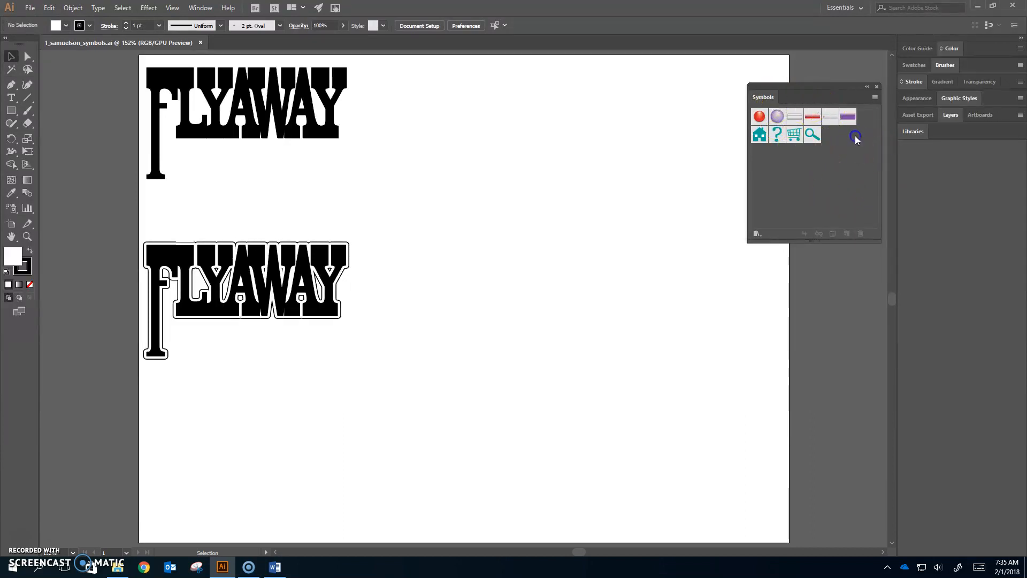
- Delete all the default symbols from the document's Symbols panel
left_click(760, 116)
left_click(825, 143)
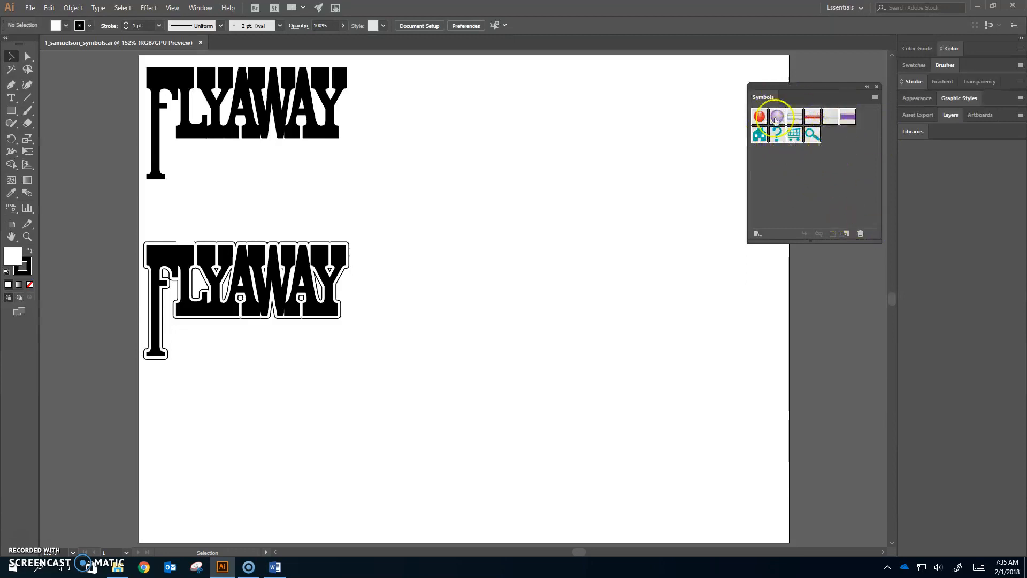
left_click(860, 234)
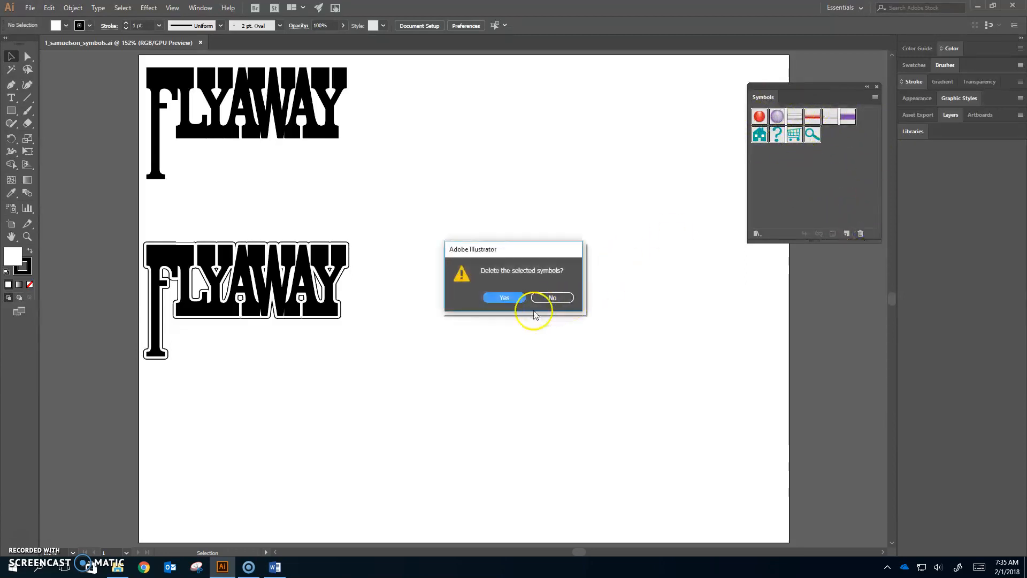
left_click(500, 297)
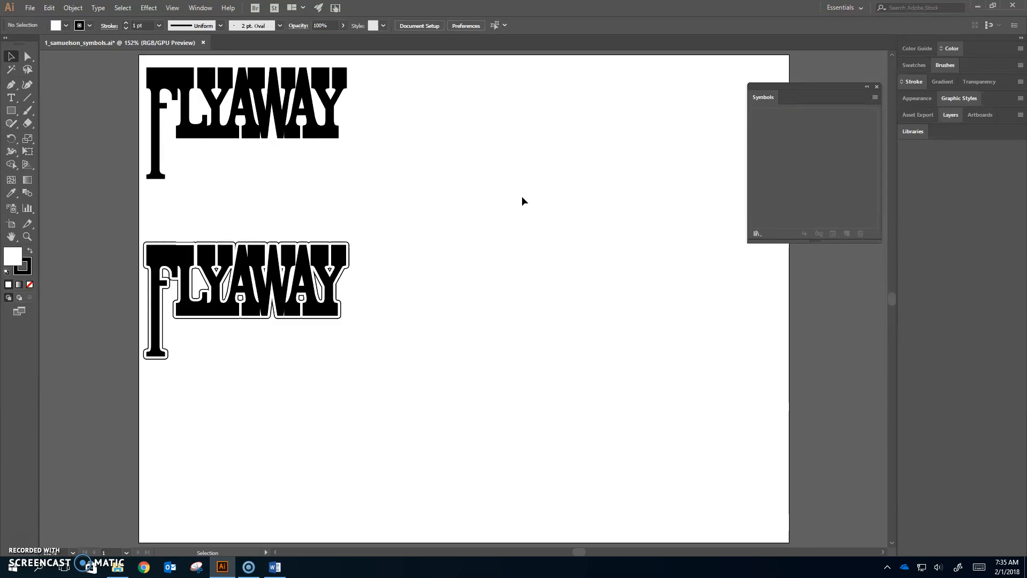
- Add the lower outlined FLYAWAY lettering as a new symbol and name it Flyaway Logo
key("alt+Tab")
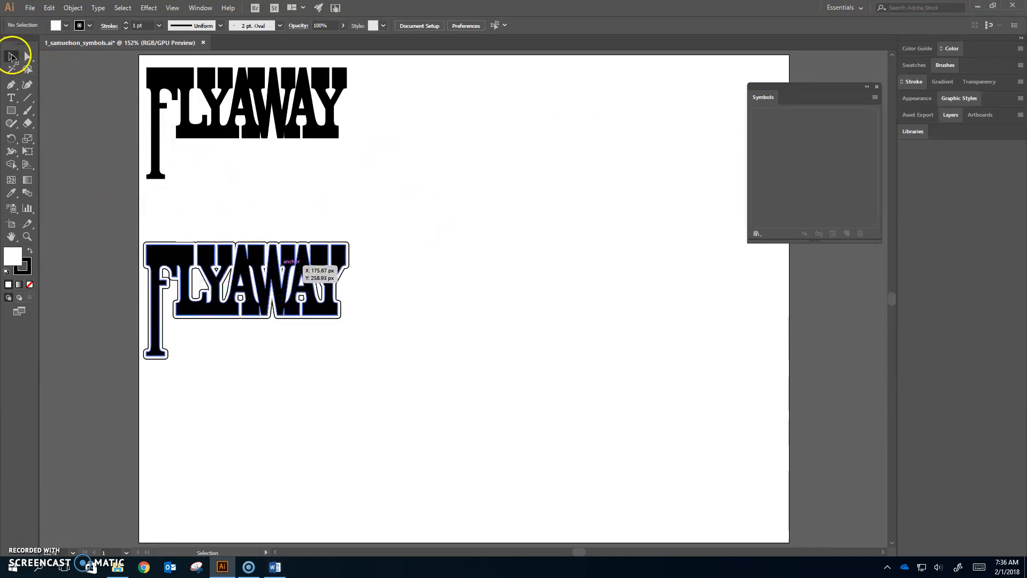
key("ctrl+a")
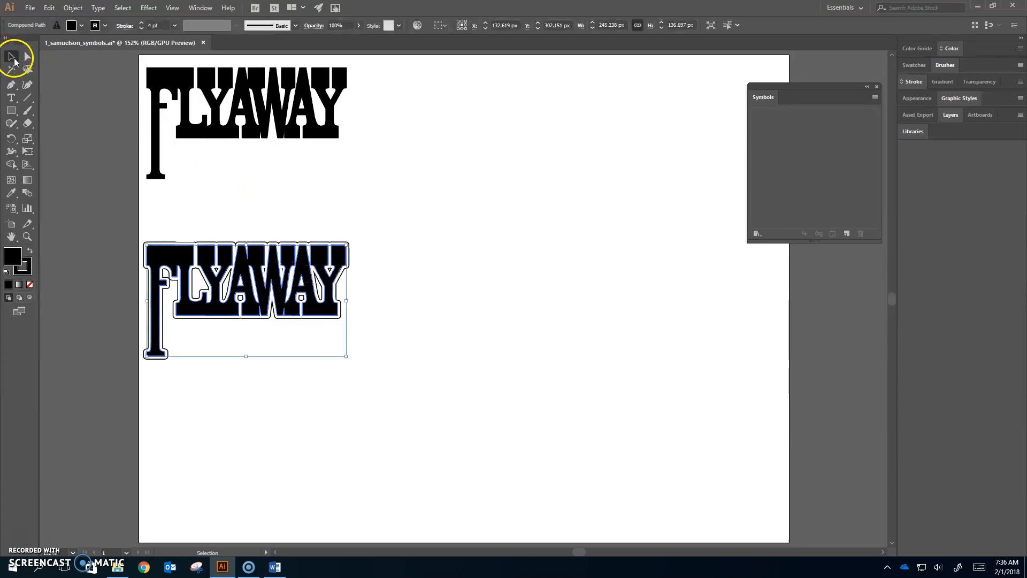
left_click_drag(496, 257, 813, 162)
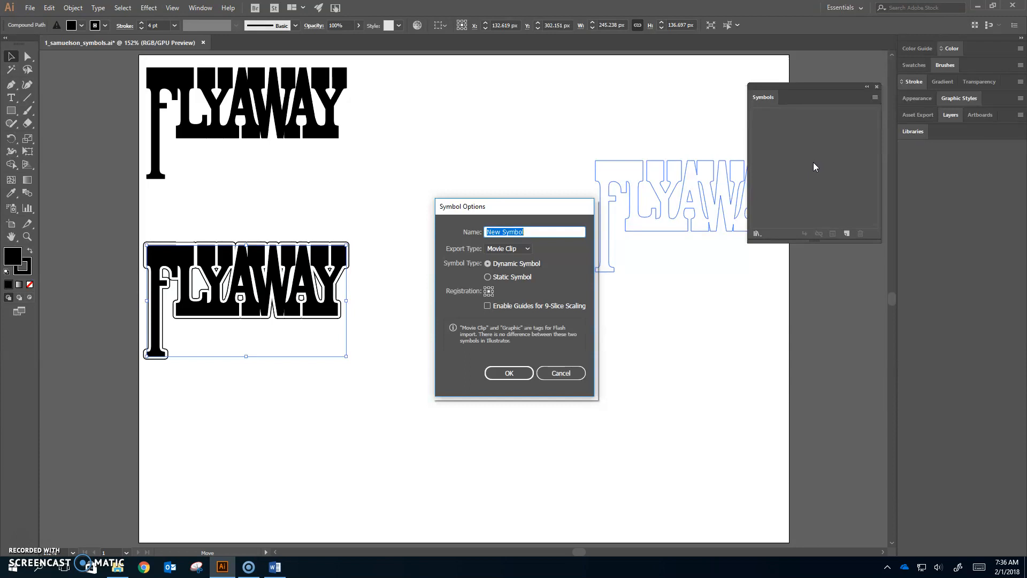
type("Flyh")
type("way")
type(" Logo")
key("Tab")
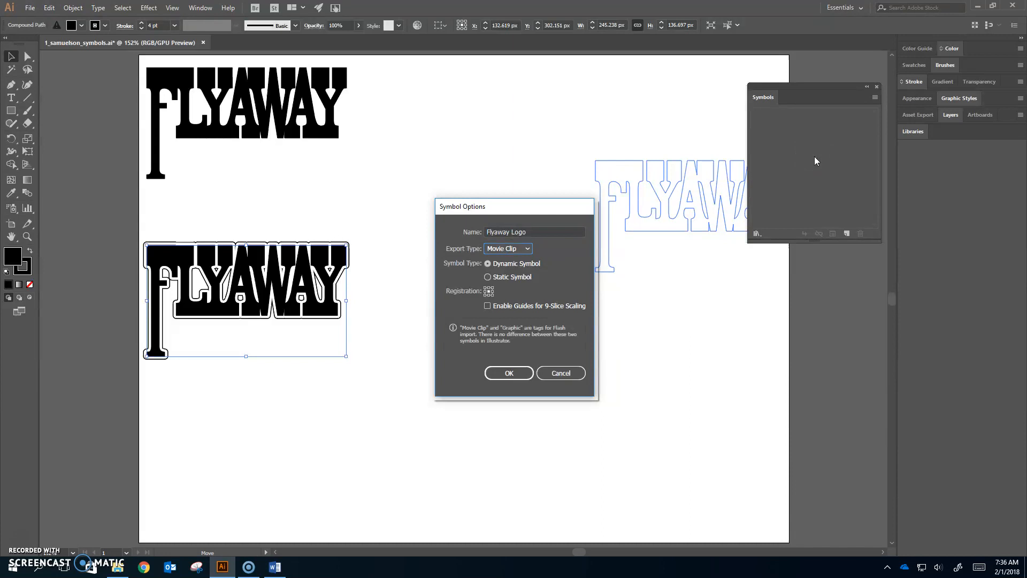
- Keep Movie Clip as the export type and Dynamic Symbol as the symbol type, use the centre registration point, and create the symbol
left_click(527, 249)
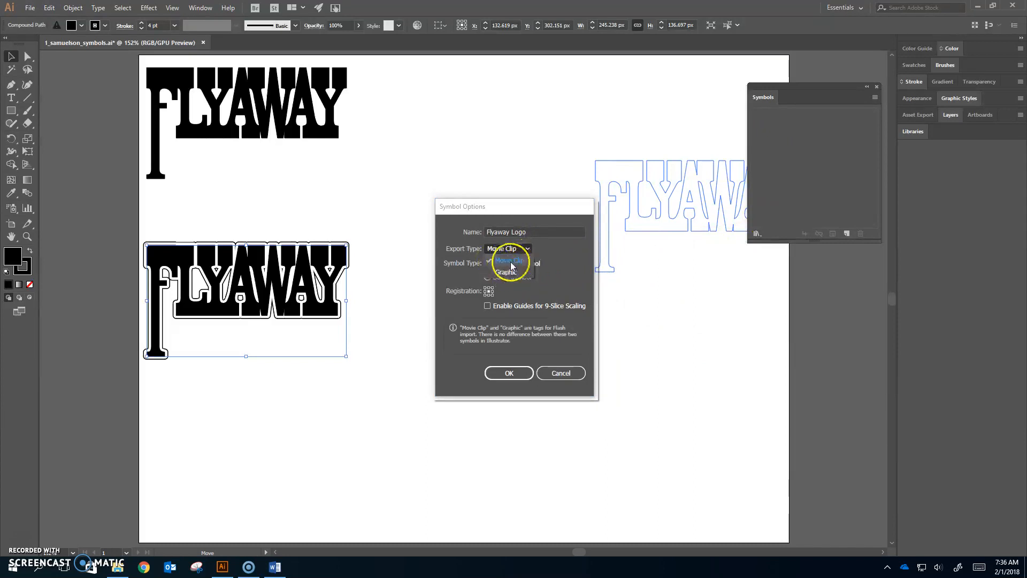
left_click(546, 244)
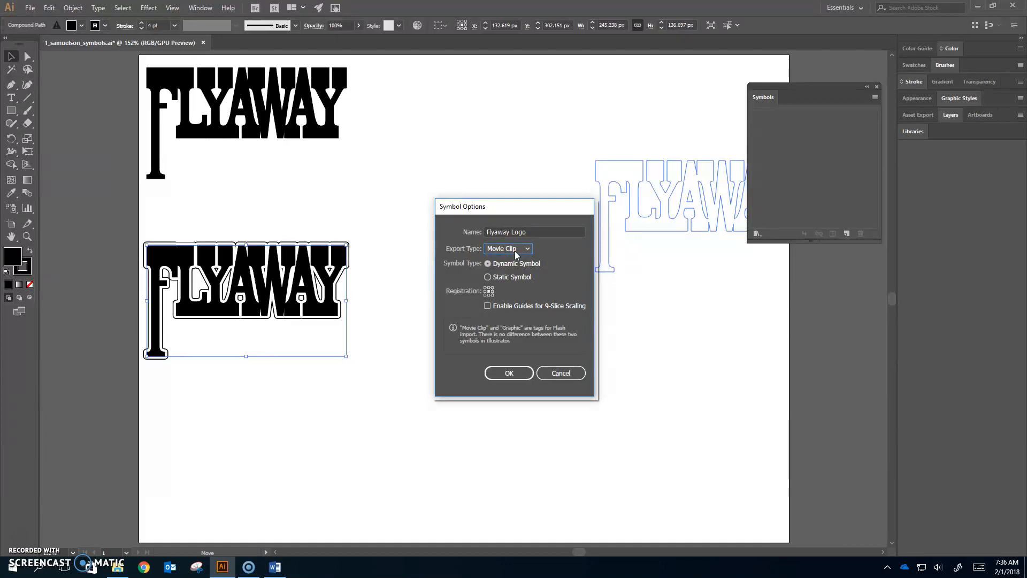
left_click(974, 305)
left_click(489, 293)
left_click(508, 373)
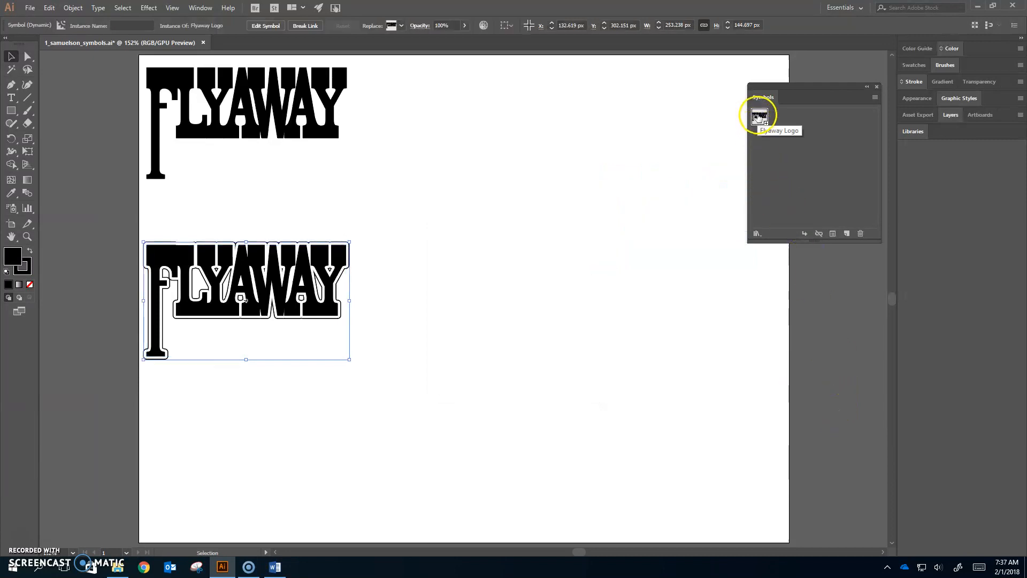
key("alt+Tab")
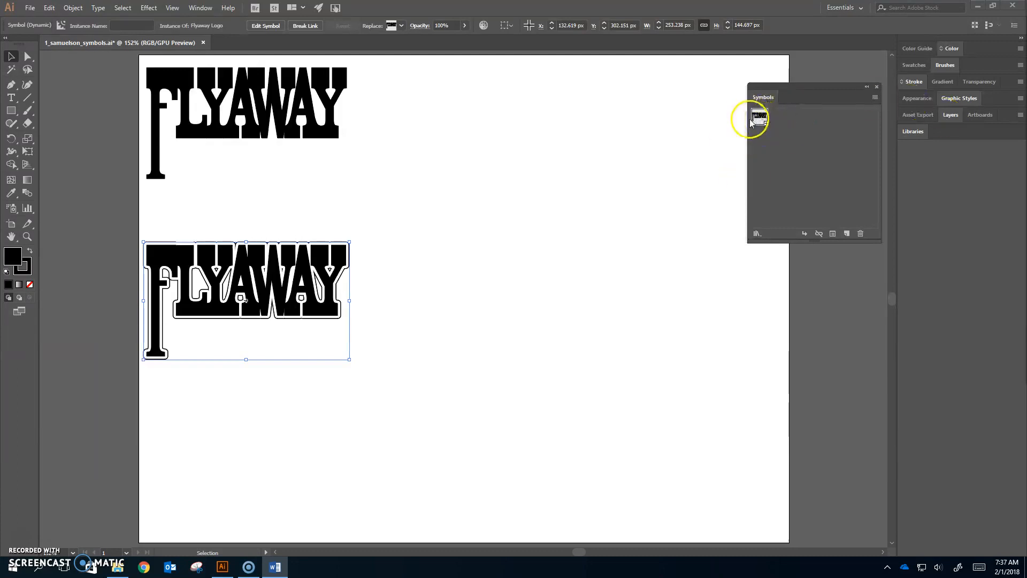
- Display the document's layers beside the artwork
left_click_drag(752, 123, 786, 116)
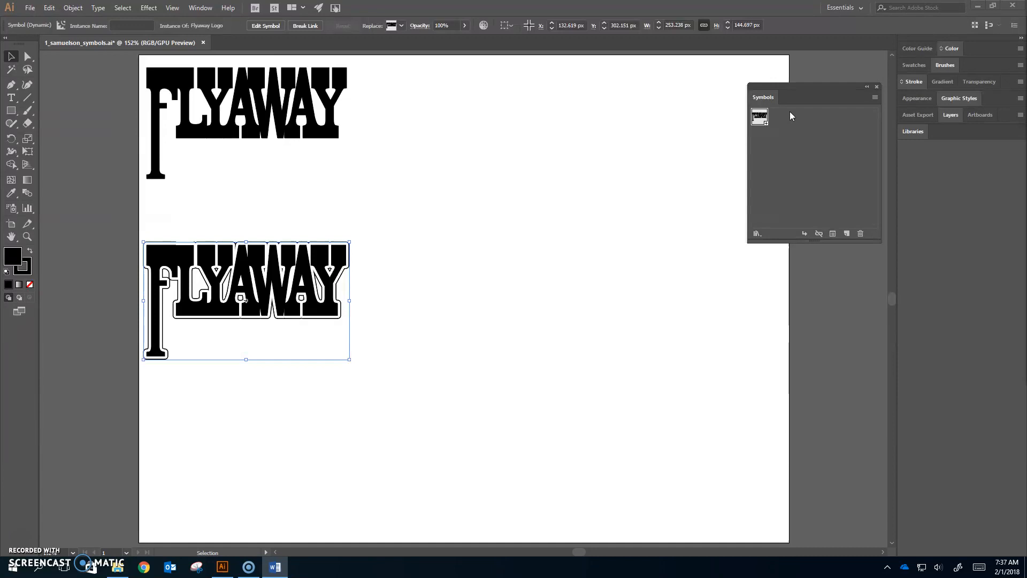
left_click_drag(760, 117, 760, 118)
left_click(758, 119)
left_click(948, 117)
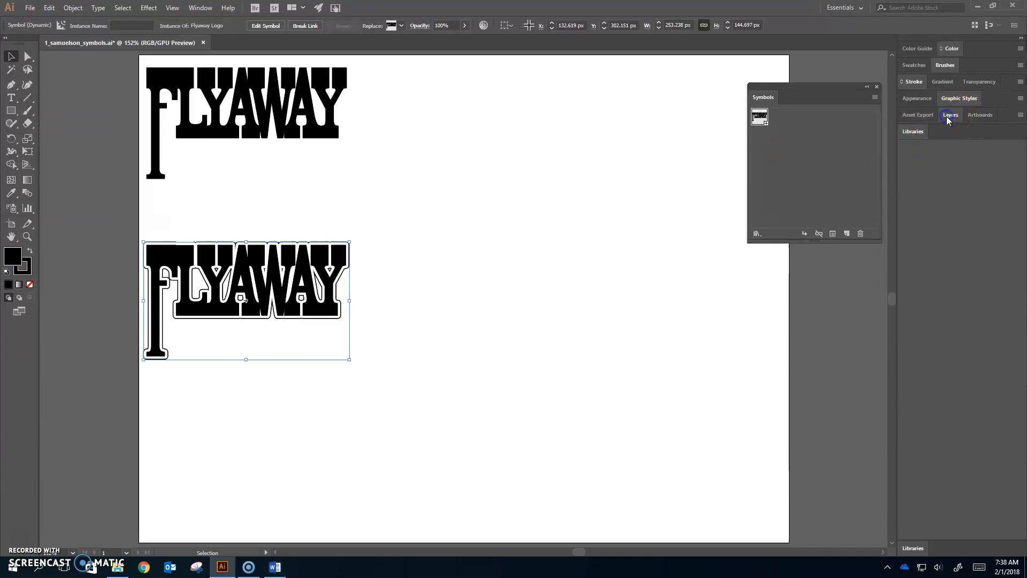
left_click(933, 135)
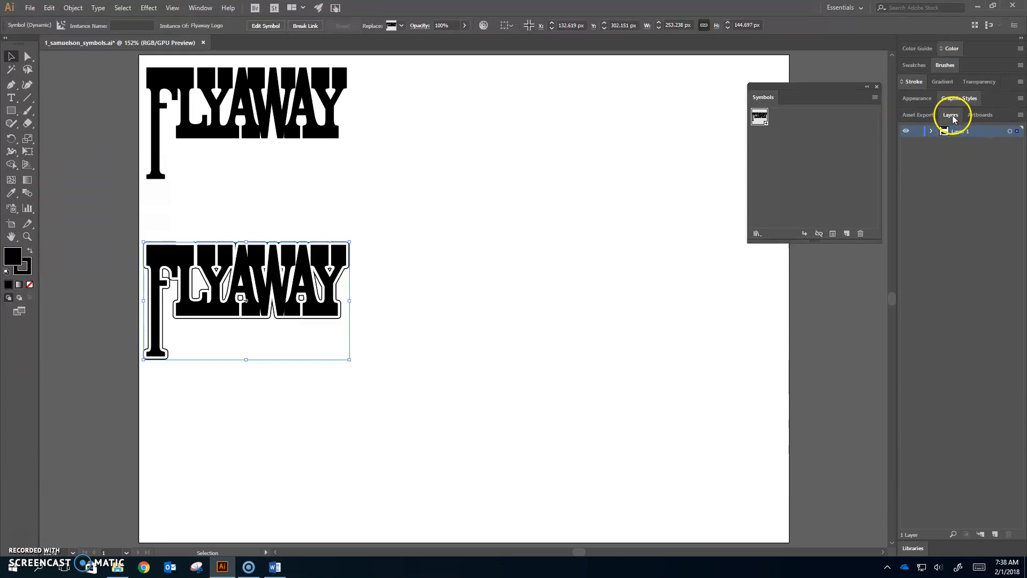
- Place a Flyaway Logo instance in the artboard's upper right area, then break its symbol link and ungroup the artwork
left_click_drag(760, 117, 571, 223)
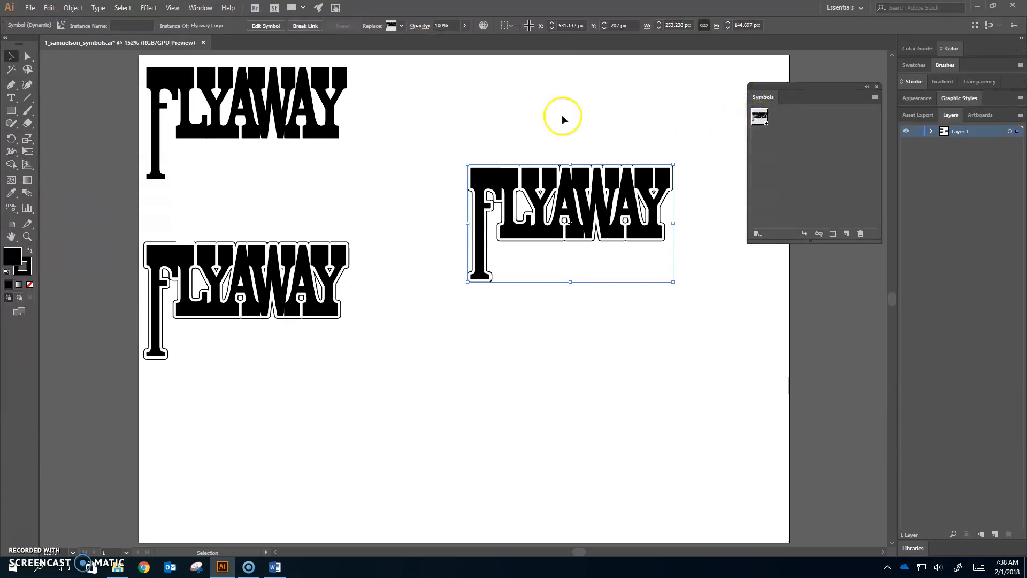
left_click(310, 26)
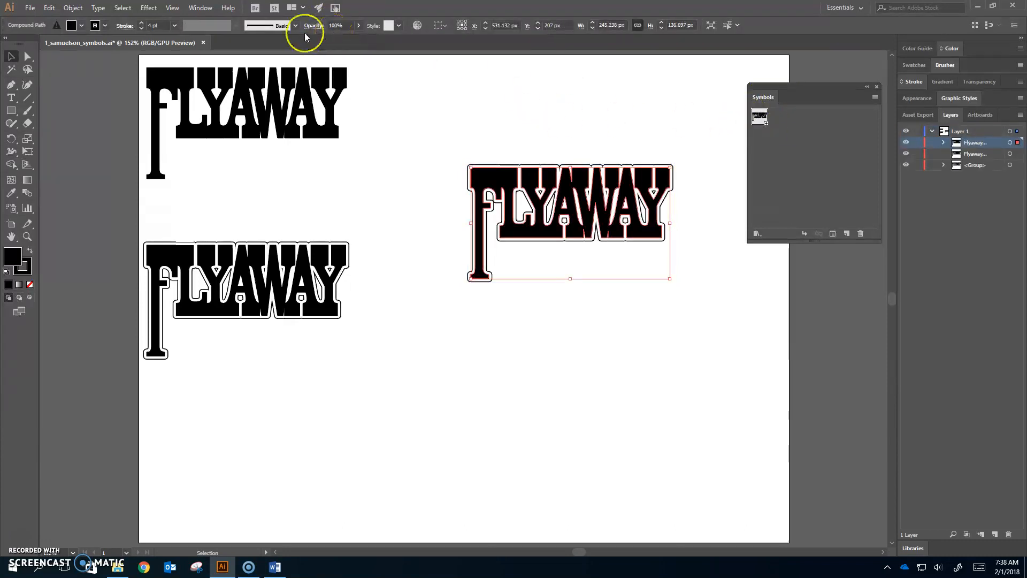
left_click(75, 8)
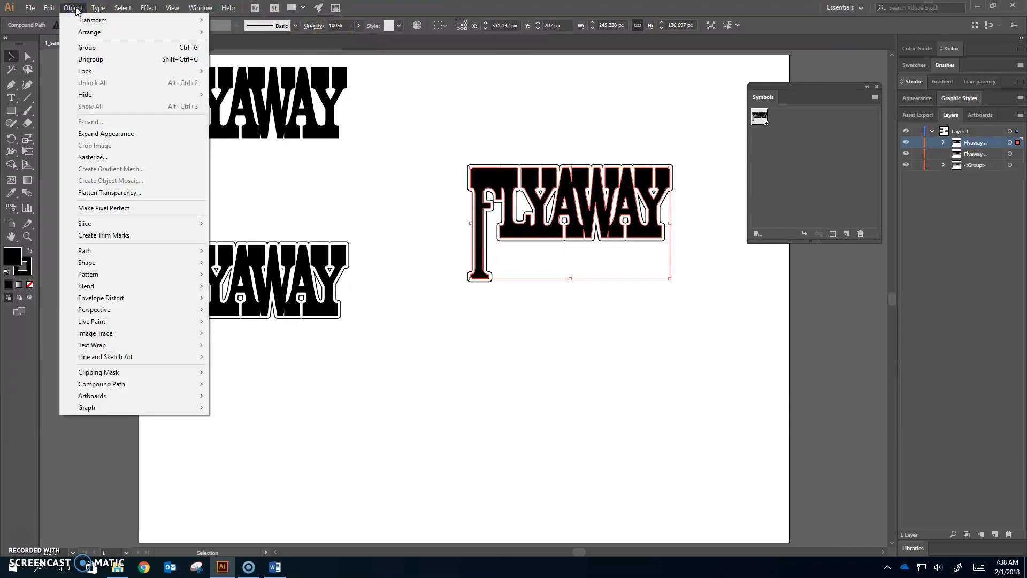
left_click(92, 60)
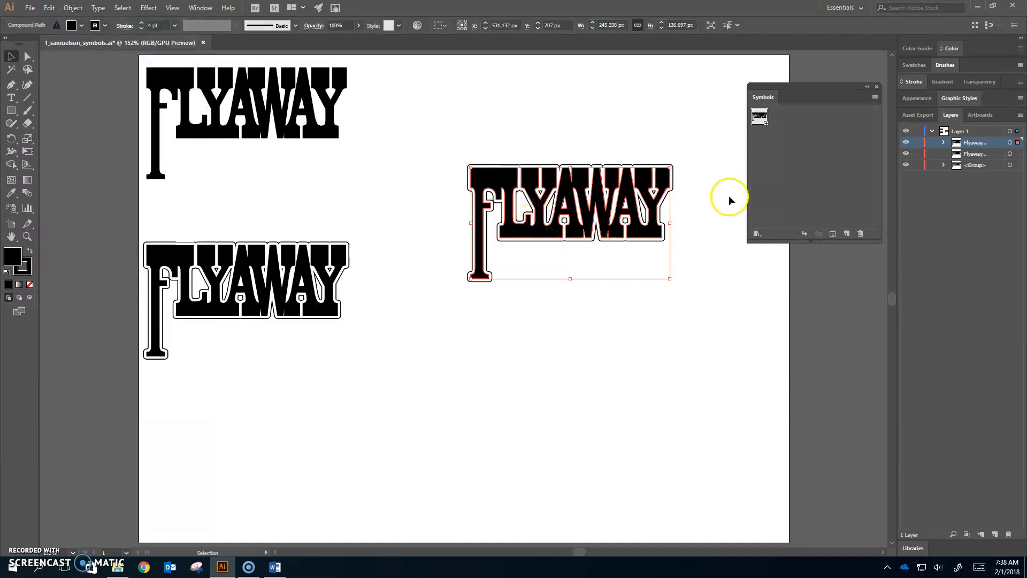
left_click(615, 338)
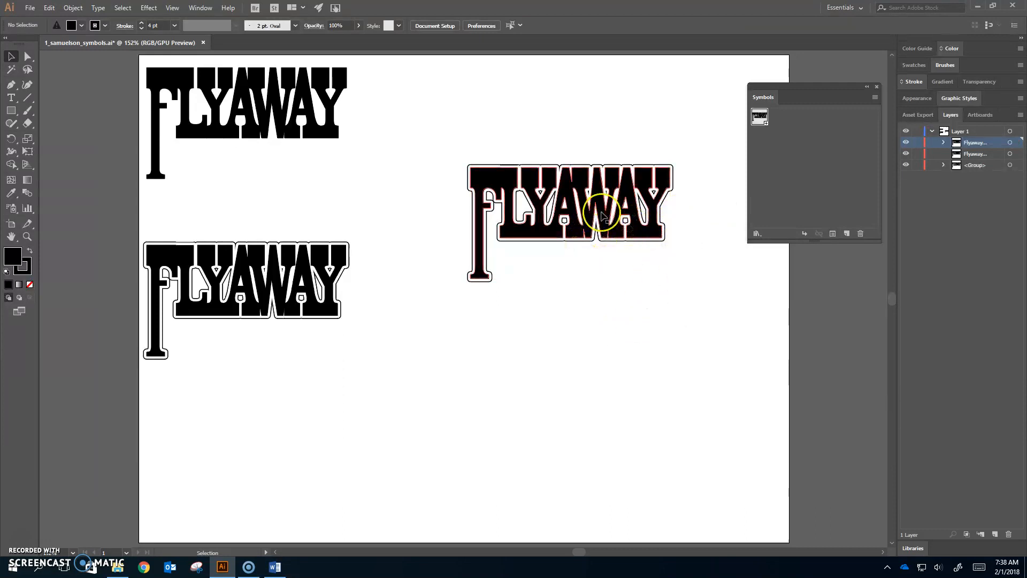
- Show the full list of appearance attributes for the unlinked FLYAWAY lettering on the artboard's right side
left_click(199, 7)
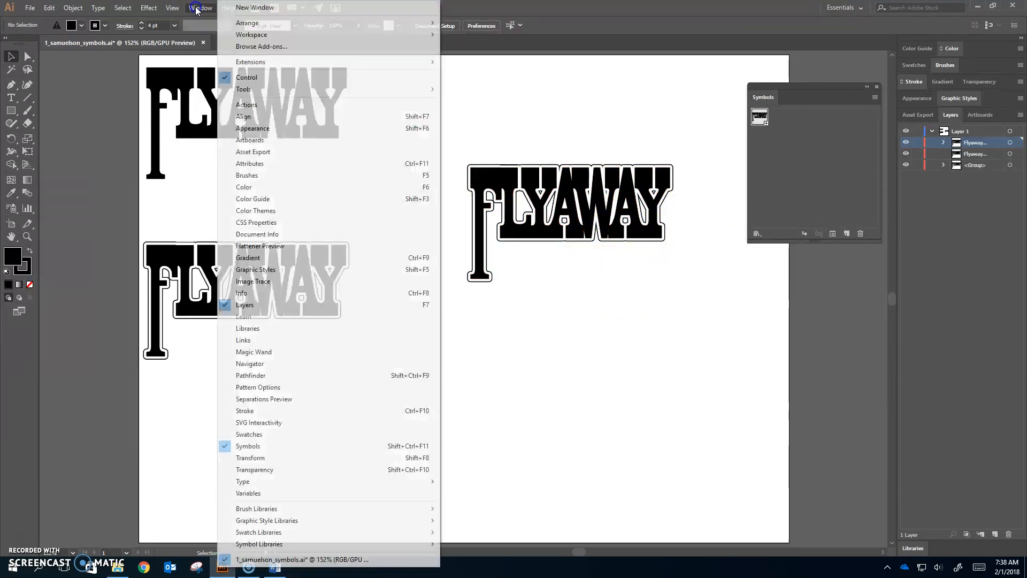
left_click(252, 128)
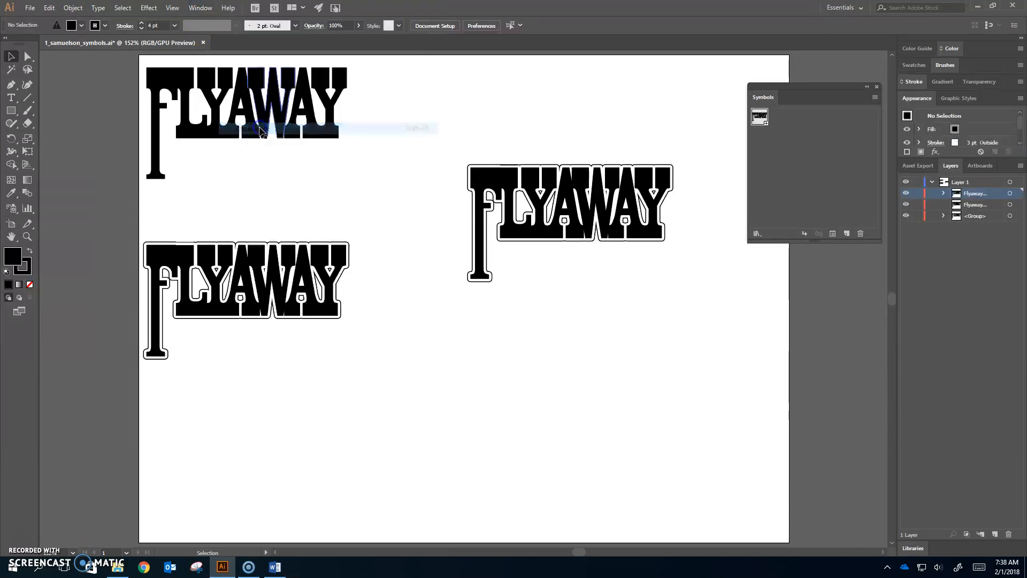
left_click_drag(993, 159, 999, 248)
left_click(591, 192)
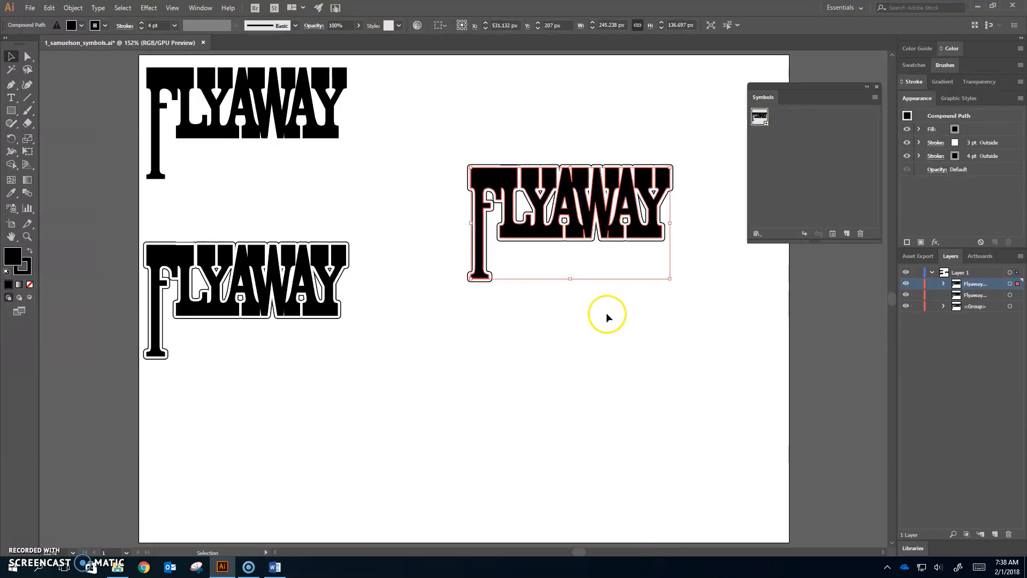
- Recolour the 3 pt stroke of the unlinked FLYAWAY lettering to RGB Yellow and deselect it
left_click(955, 142)
left_click(964, 144)
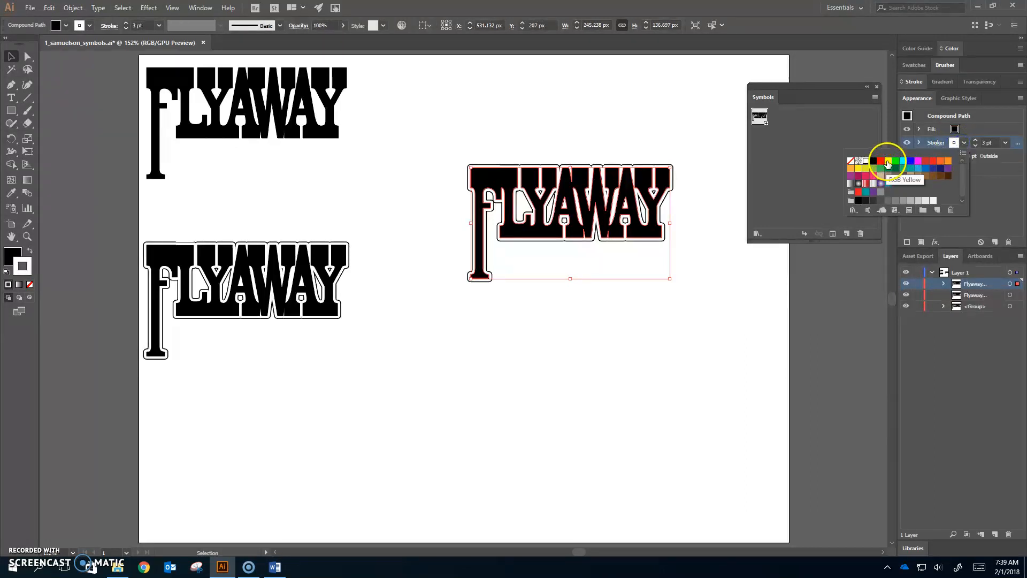
left_click(888, 163)
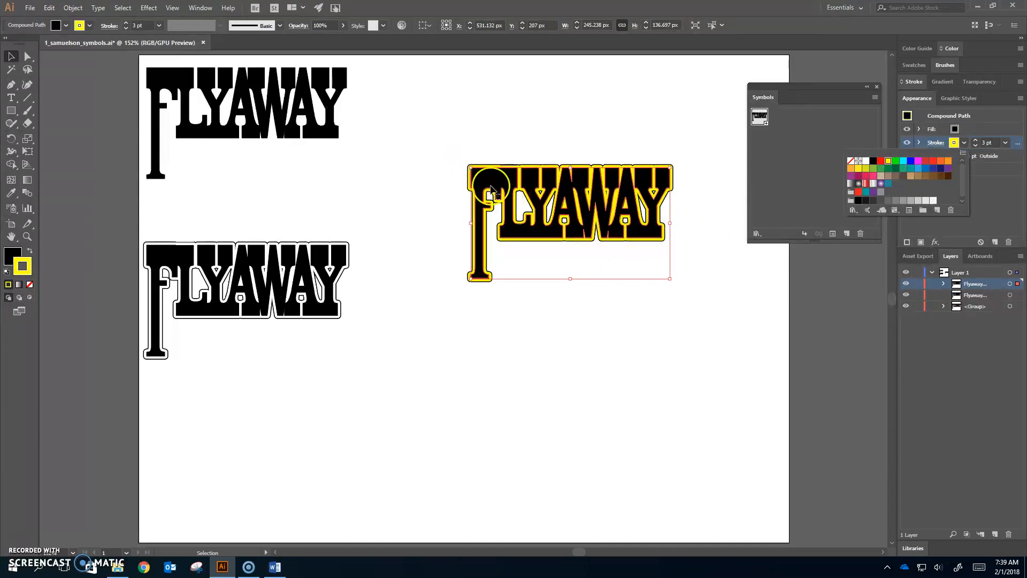
left_click(998, 183)
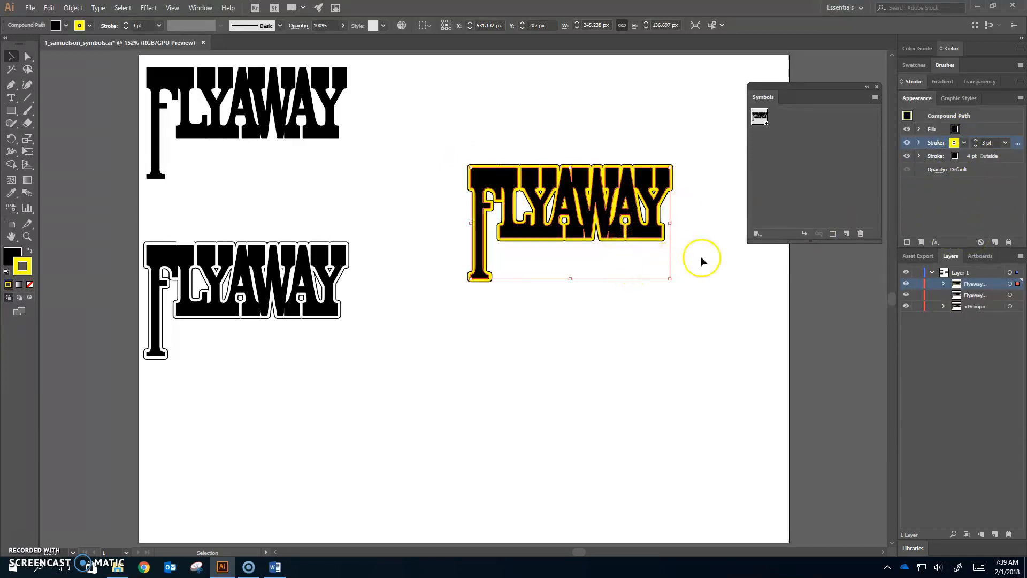
left_click(772, 250)
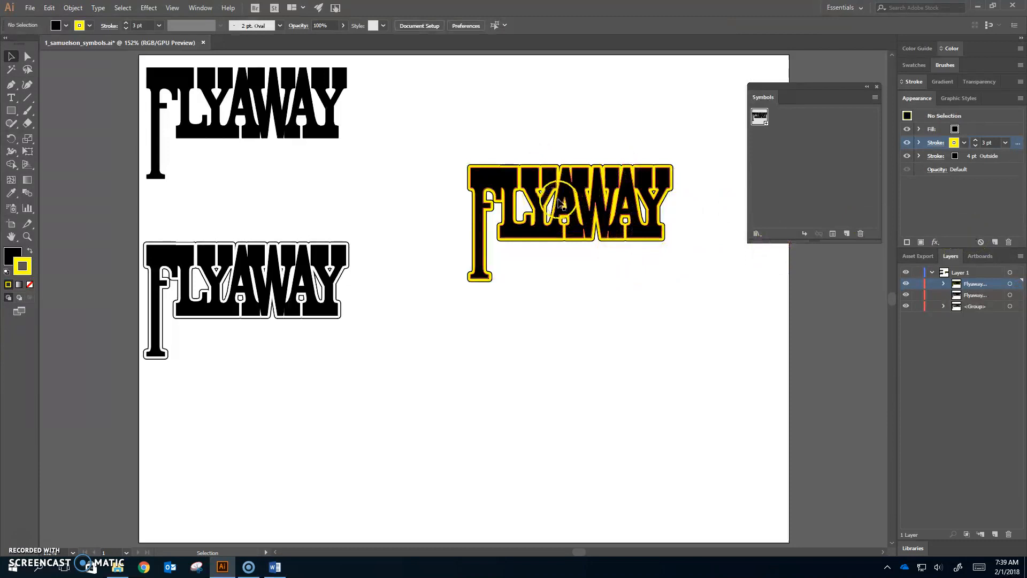
- Add the yellow-outlined lettering as a new symbol named Flyaway Logo Yellow, keeping Movie Clip and Dynamic Symbol
left_click_drag(502, 176, 833, 141)
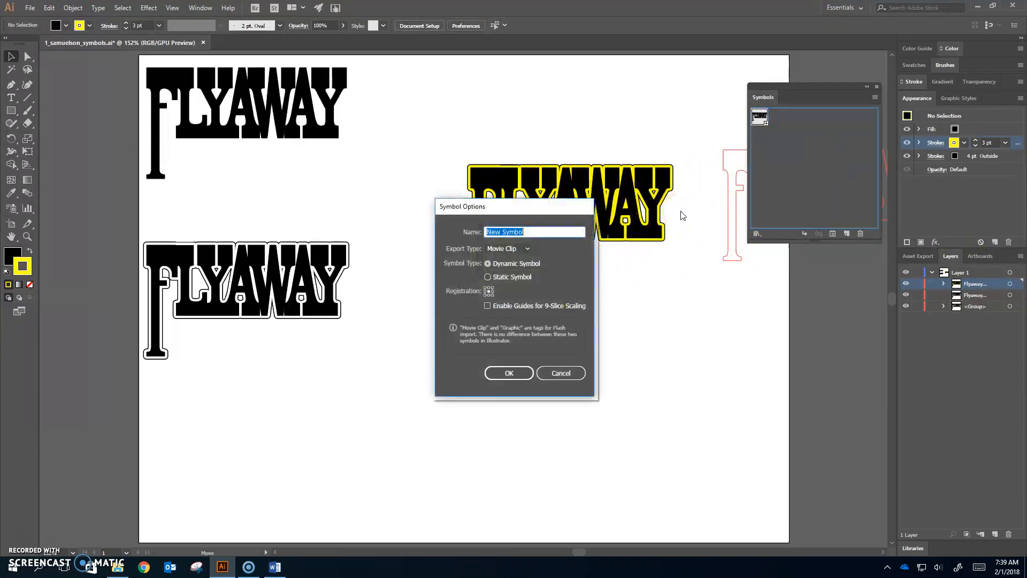
type("Flyaway Logo Yellow")
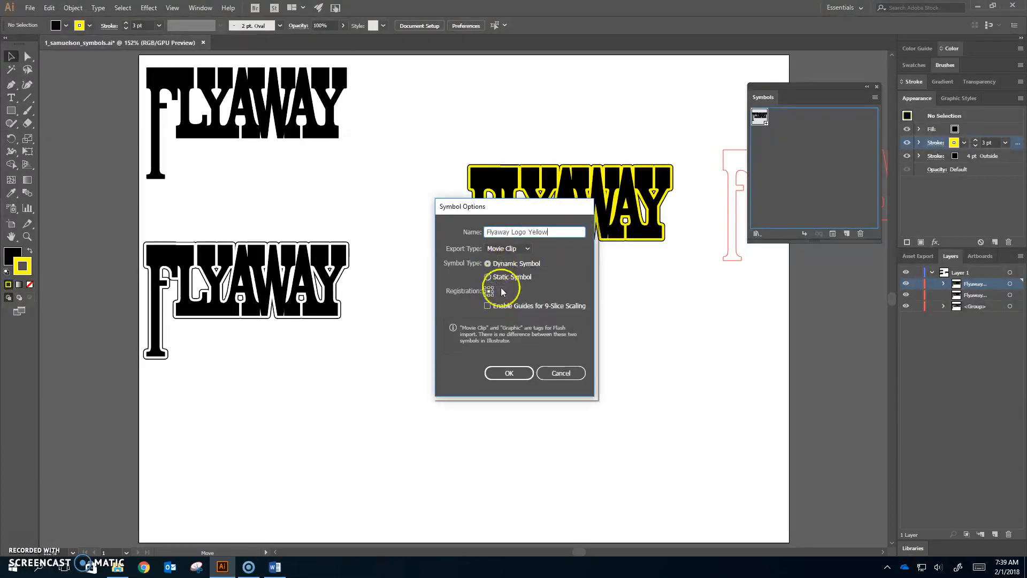
left_click(519, 372)
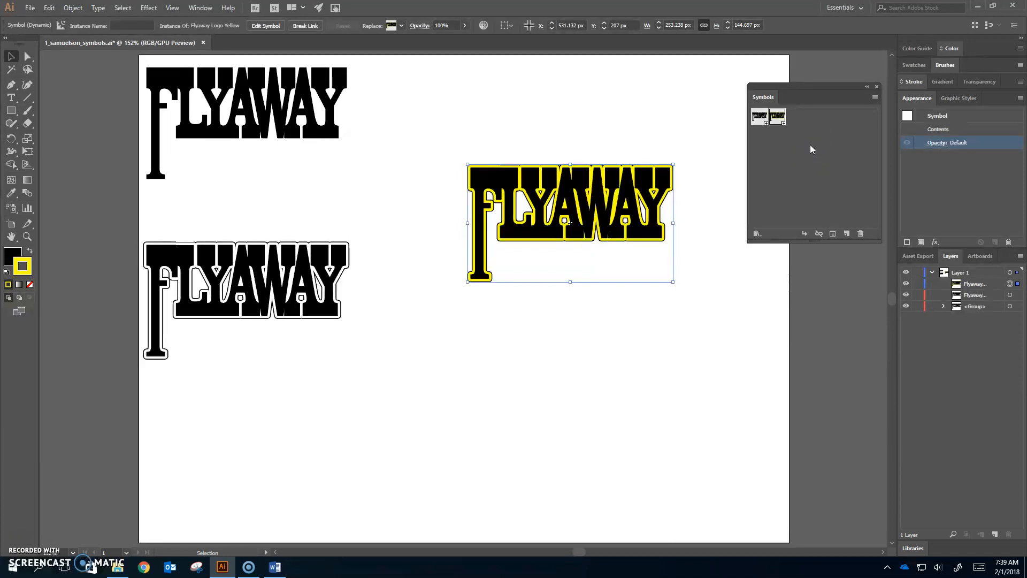
key("alt+Tab")
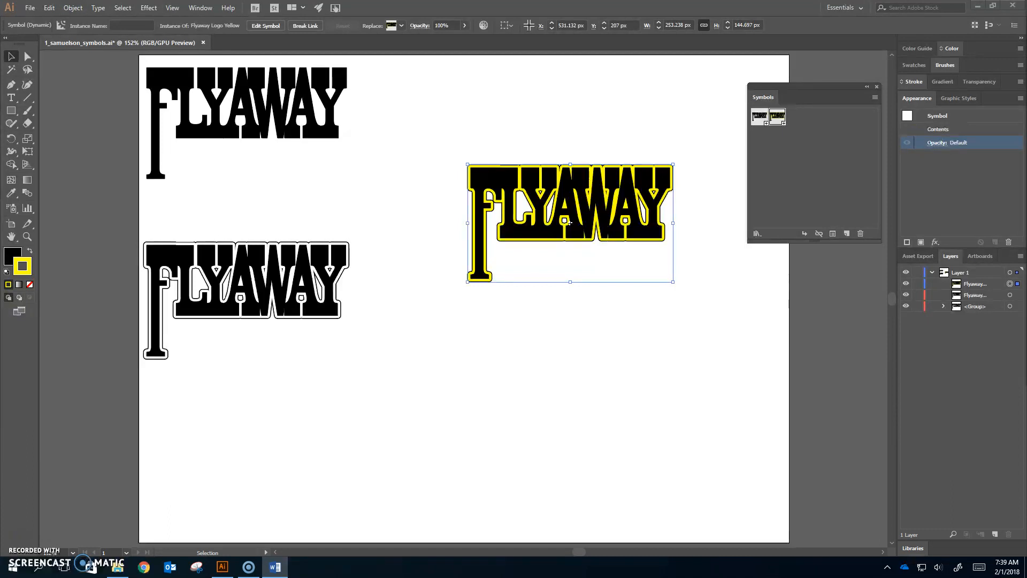
- Start opening another symbol library from a file and browse to the symbols folder inside the OneDrive Illustrator folder
left_click(876, 99)
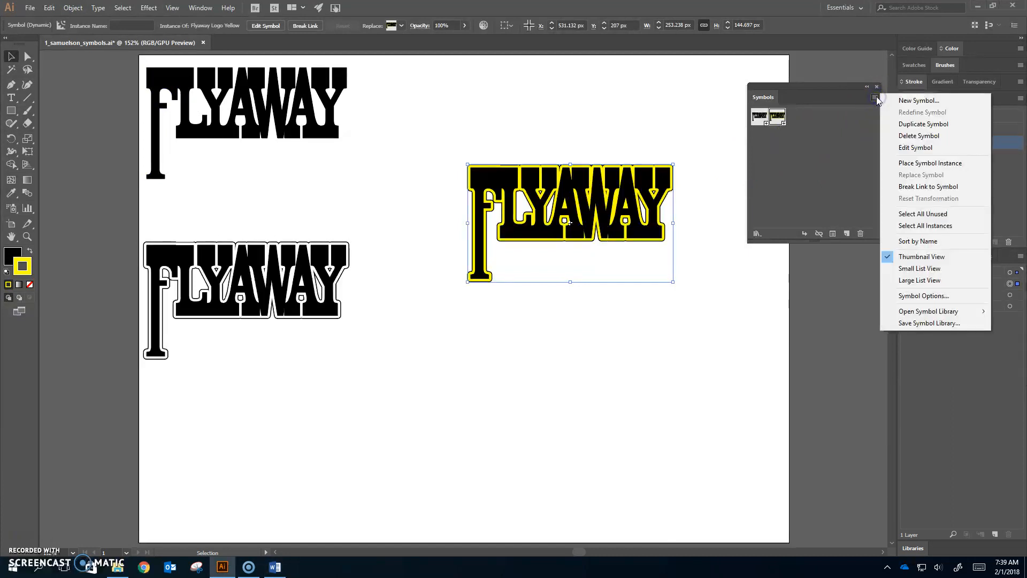
left_click(881, 110)
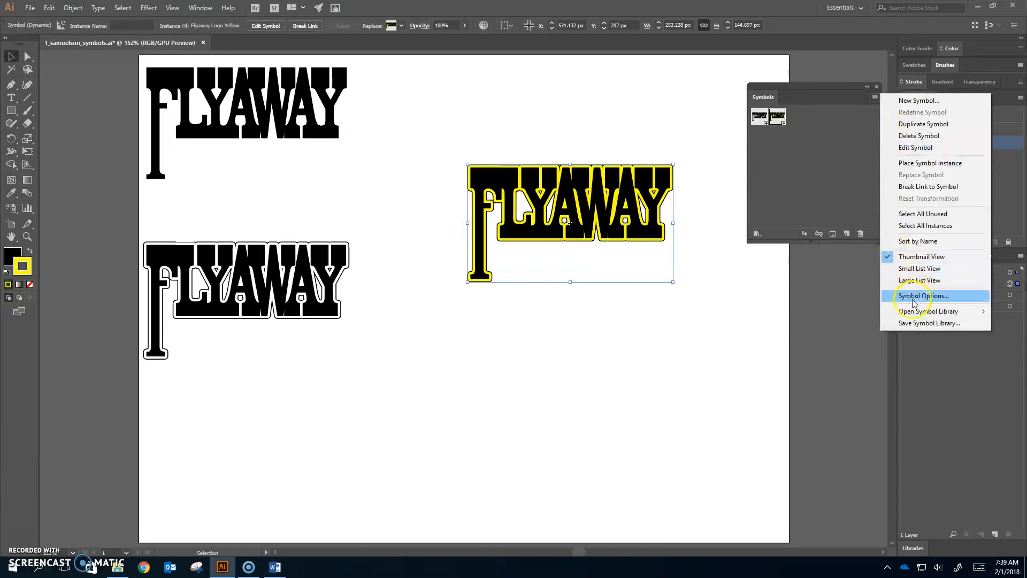
mouse_move(918, 315)
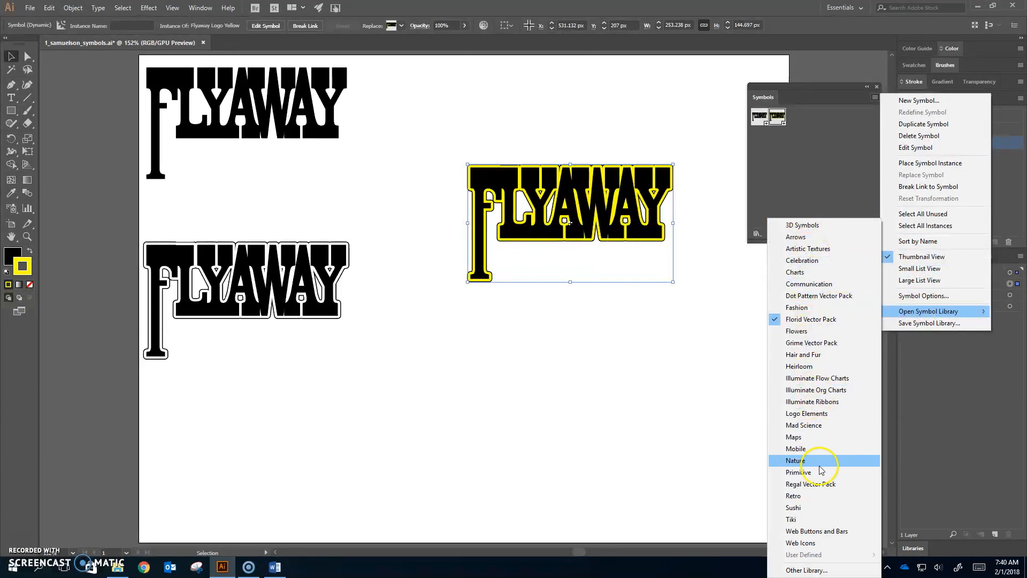
left_click(801, 571)
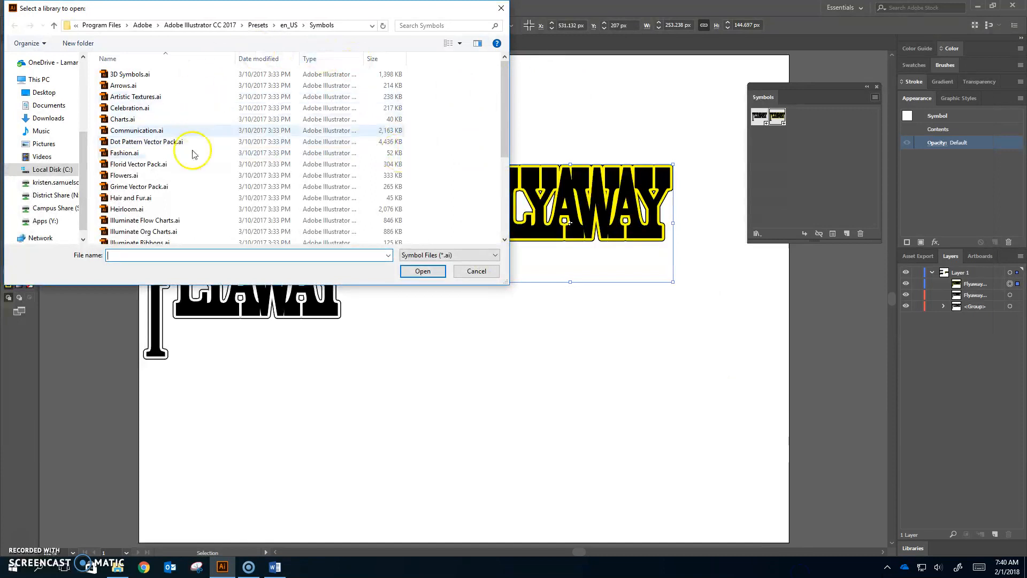
scroll(159, 205, "down", 4)
scroll(155, 224, "up", 5)
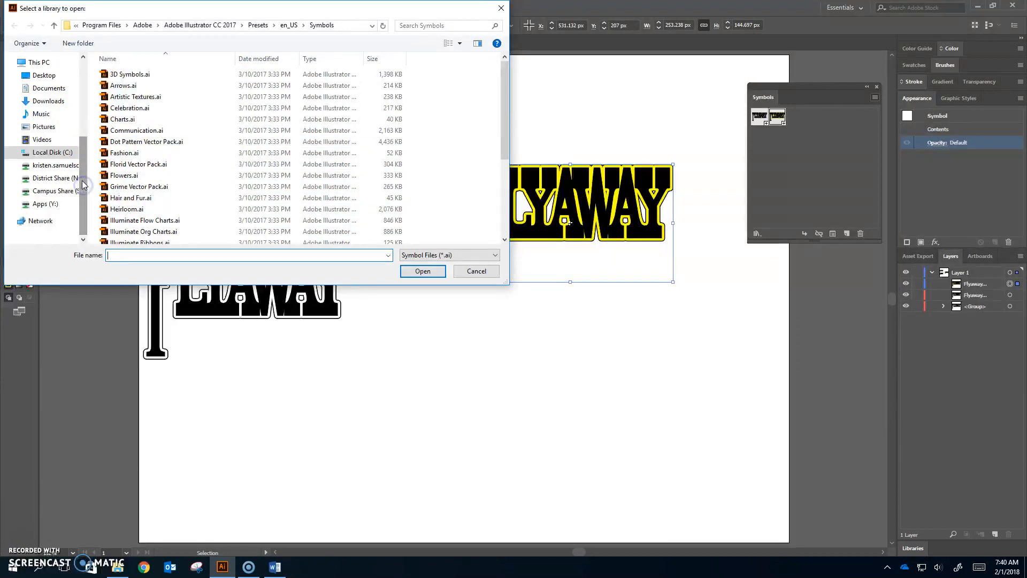
left_click_drag(85, 171, 83, 136)
left_click(65, 139)
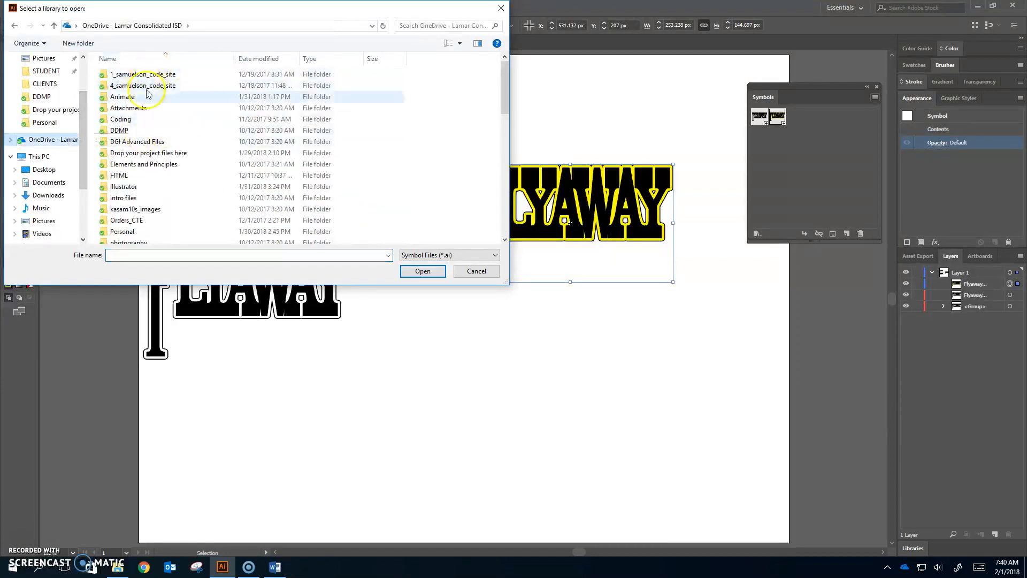
double_click(124, 186)
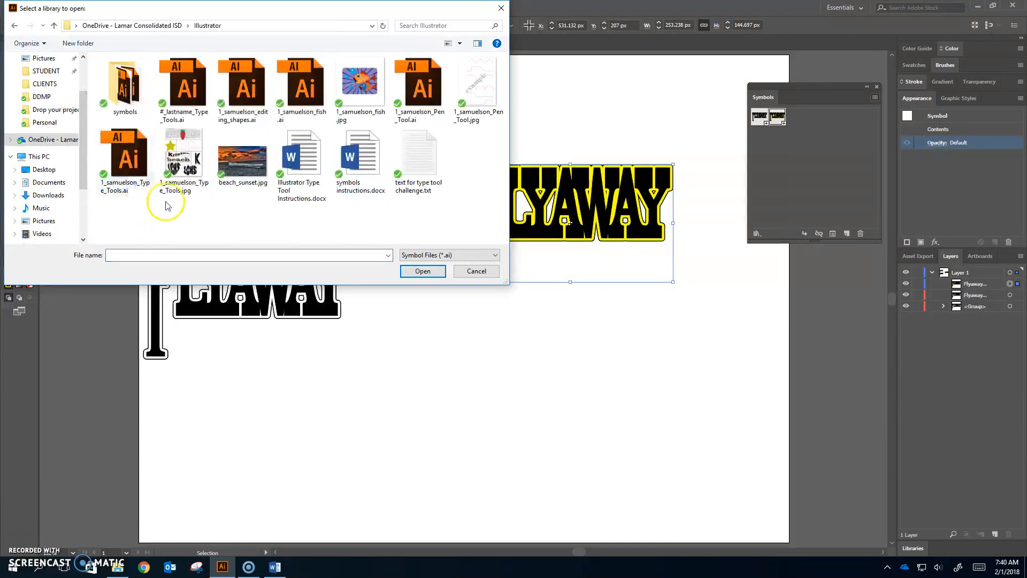
double_click(155, 90)
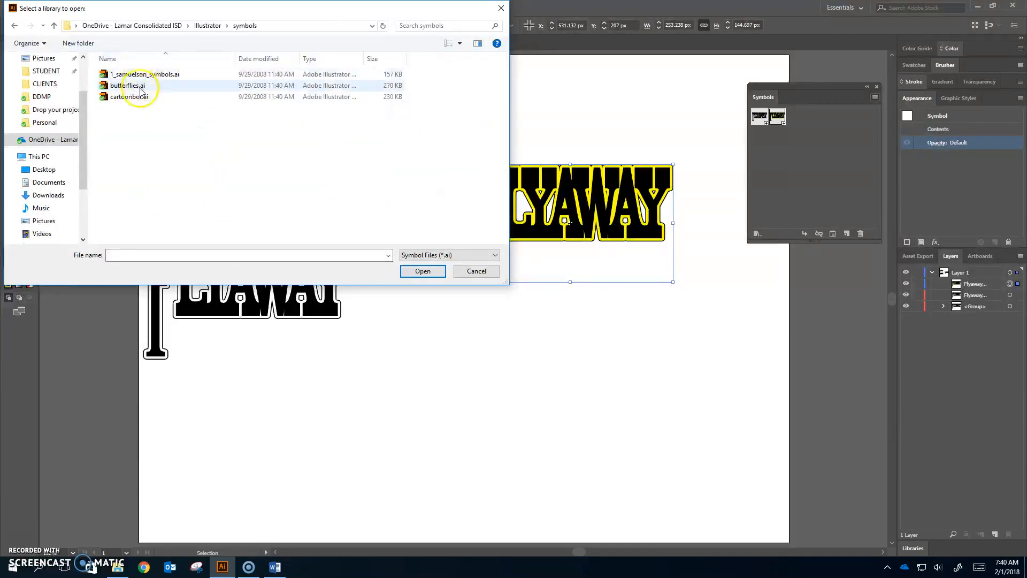
- Open butterflies.ai as a symbol library and position the library directly below the document's Symbols panel
left_click(127, 87)
left_click(419, 274)
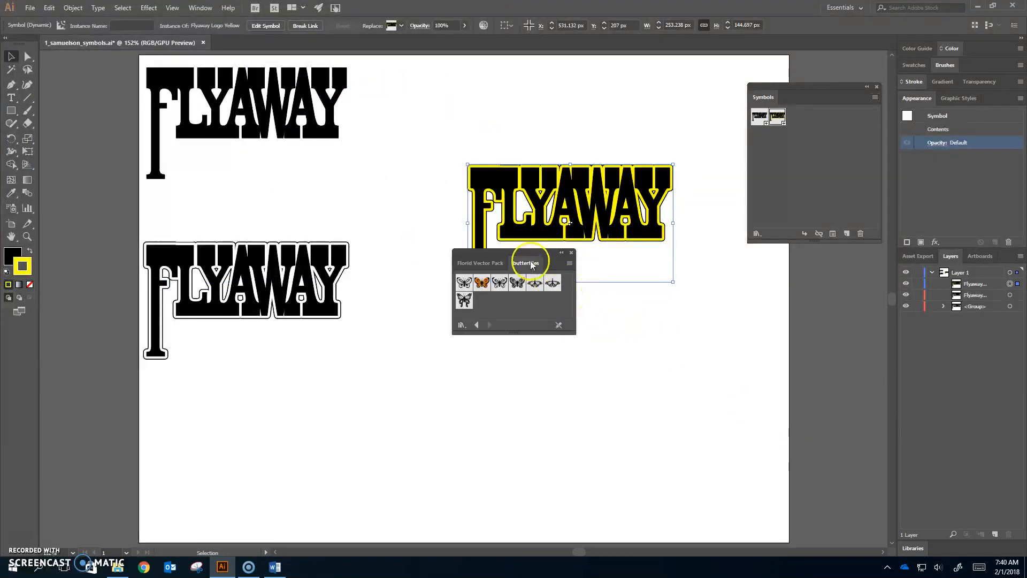
left_click_drag(508, 256, 796, 254)
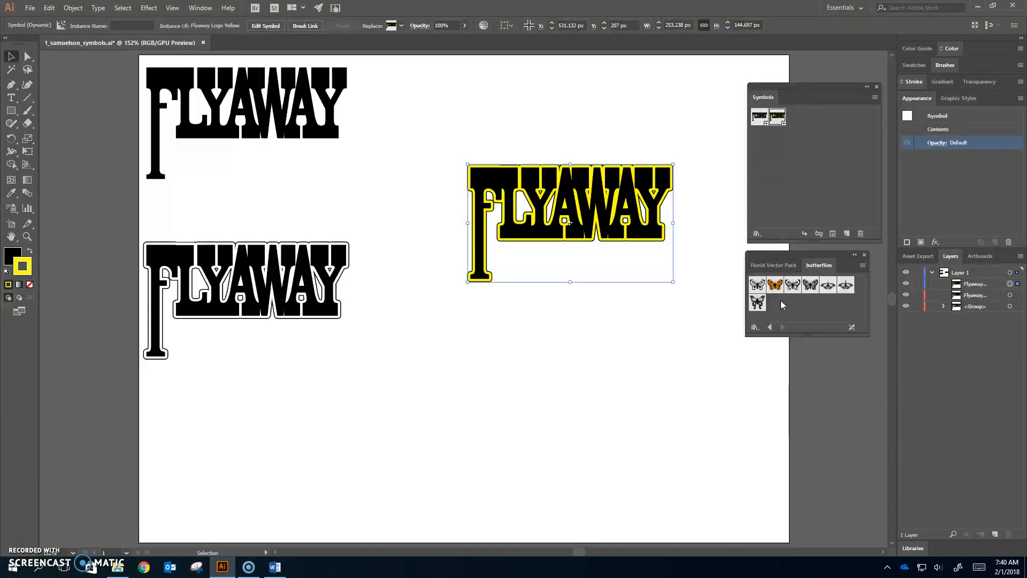
- Add all the butterflies from the library to the document's symbols, then collapse the library panel and move it aside
left_click(838, 308)
left_click(758, 284)
left_click_drag(793, 286, 835, 151)
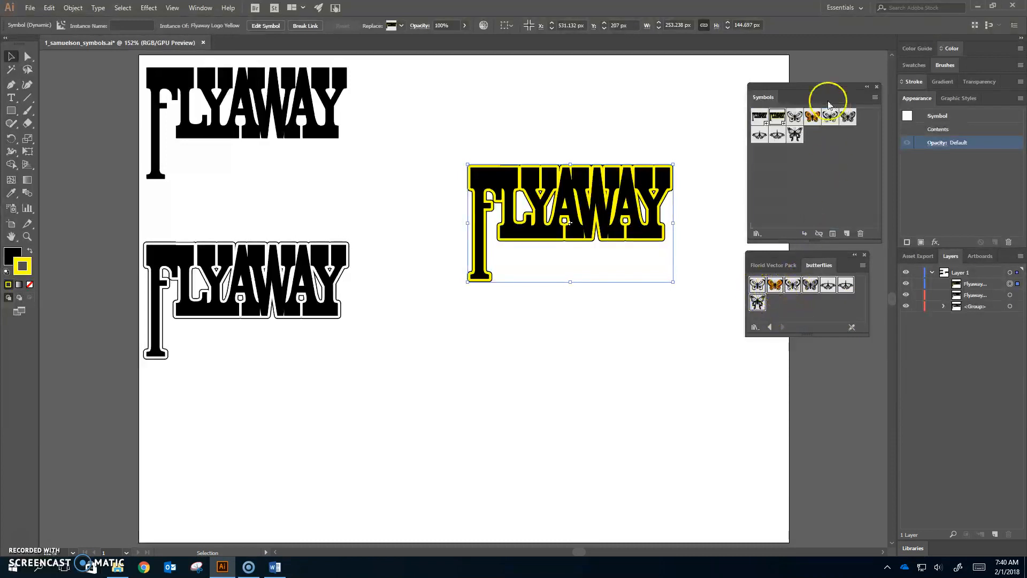
left_click(854, 254)
left_click_drag(782, 258, 847, 255)
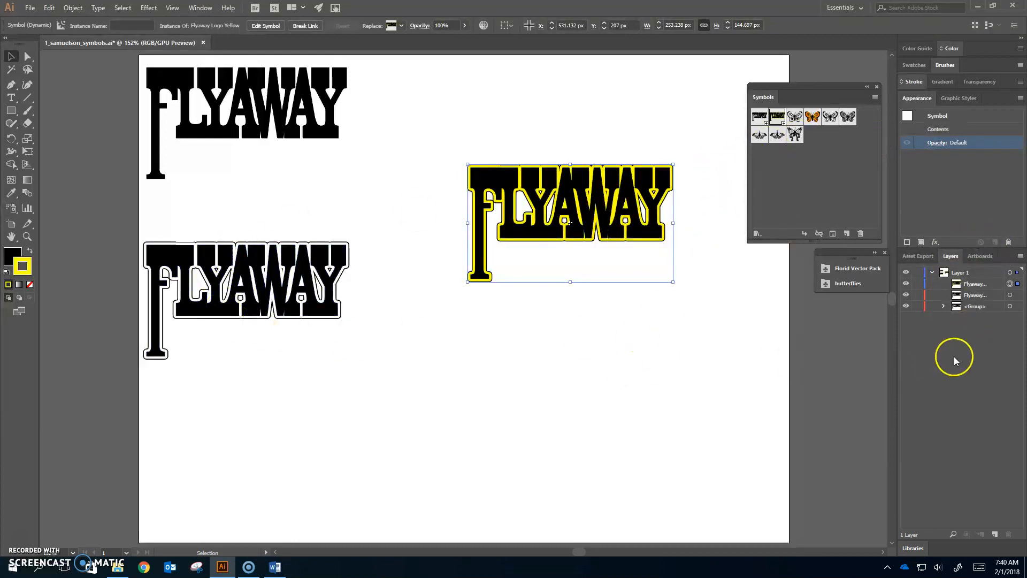
- Collapse and lock Layer 1, and add a new layer above it
left_click(931, 272)
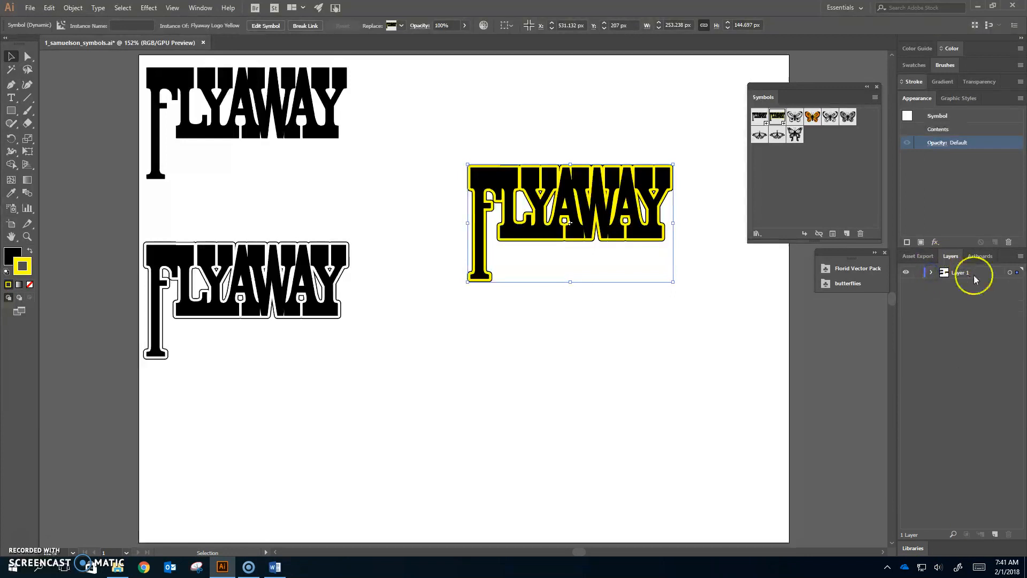
left_click(919, 272)
left_click(994, 535)
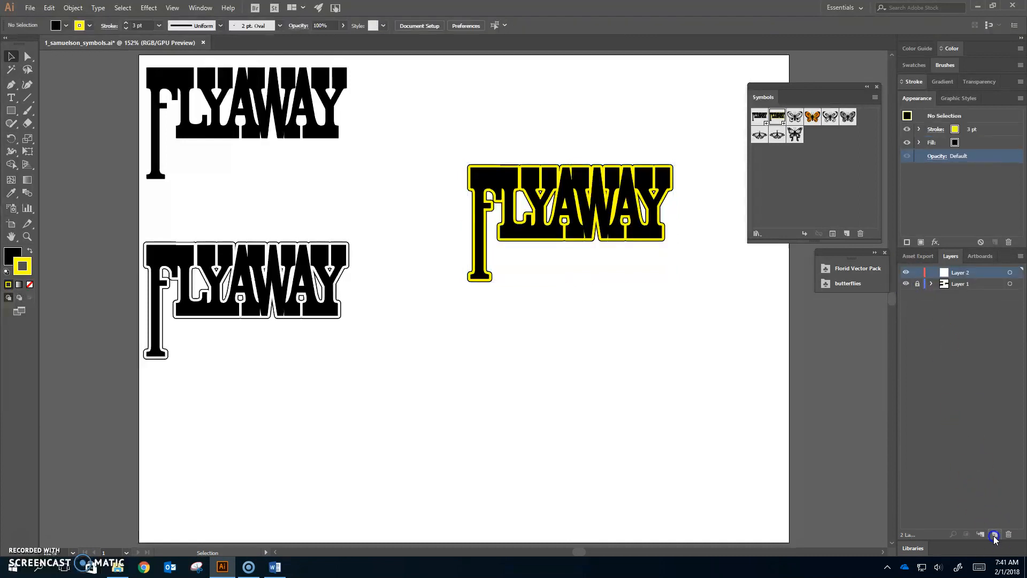
- Hide Layer 1 and place a Flyaway Logo Yellow instance near the middle of the artboard on the new layer
left_click(907, 285)
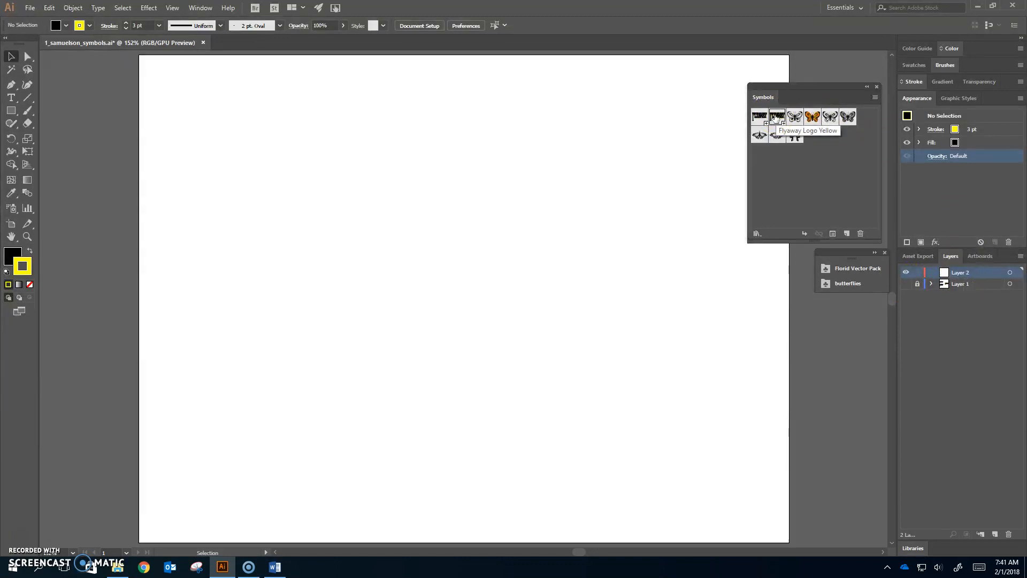
left_click_drag(775, 118, 461, 272)
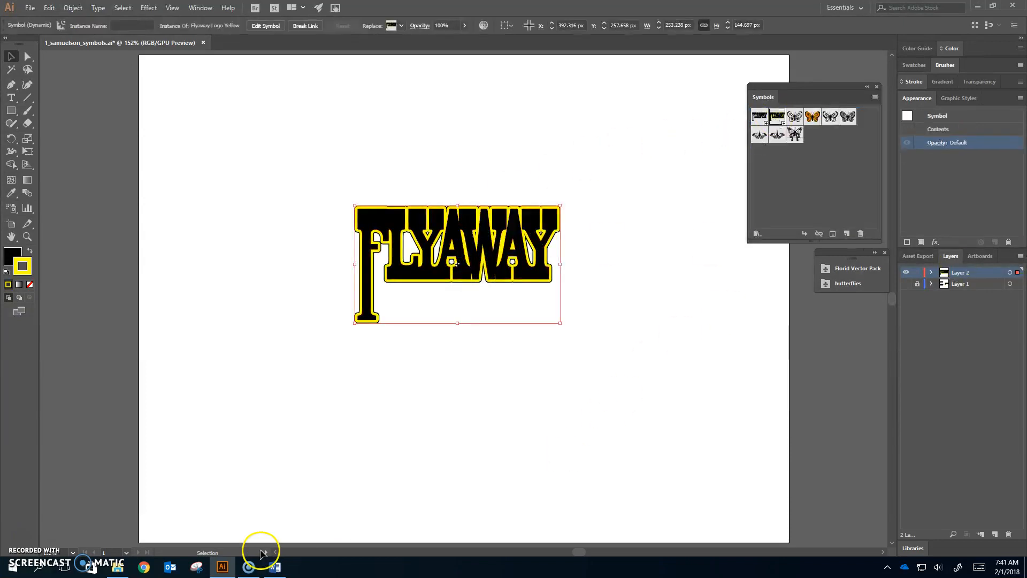
- Rename Layer 2 as Logo
double_click(964, 272)
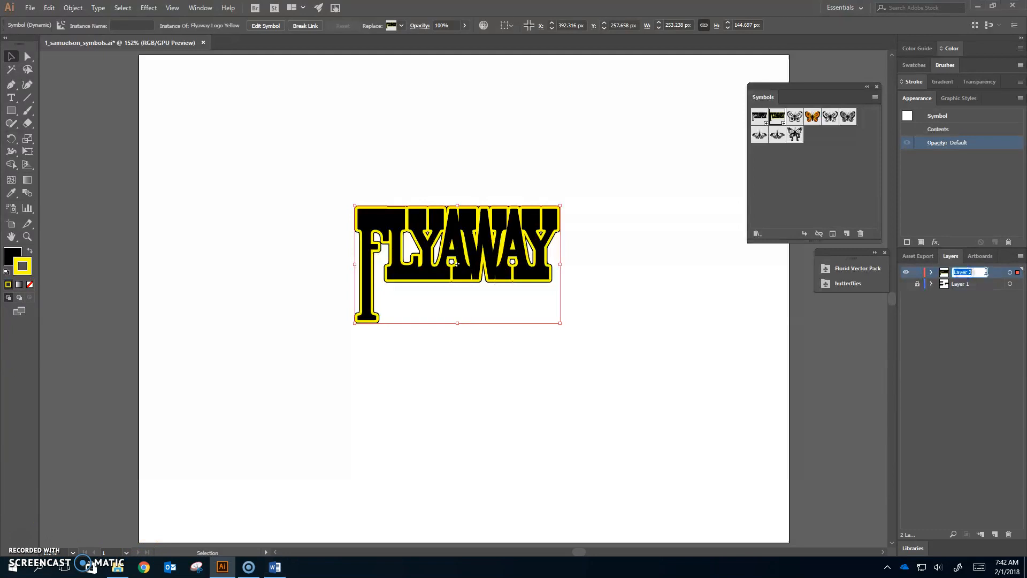
type("Logo")
key("Return")
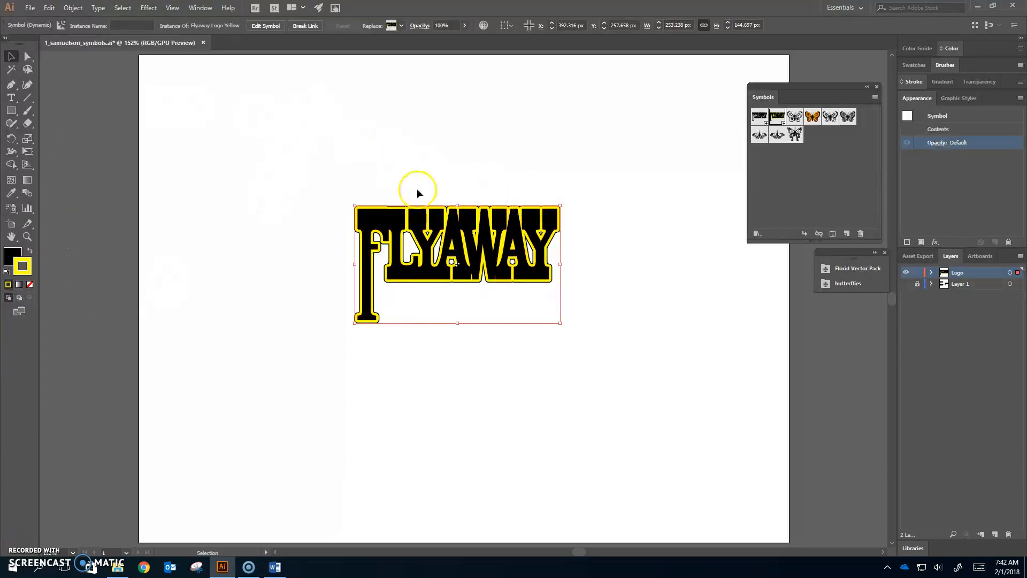
- Center the Flyaway logo on the artboard horizontally and vertically, aligning to the artboard
left_click(197, 11)
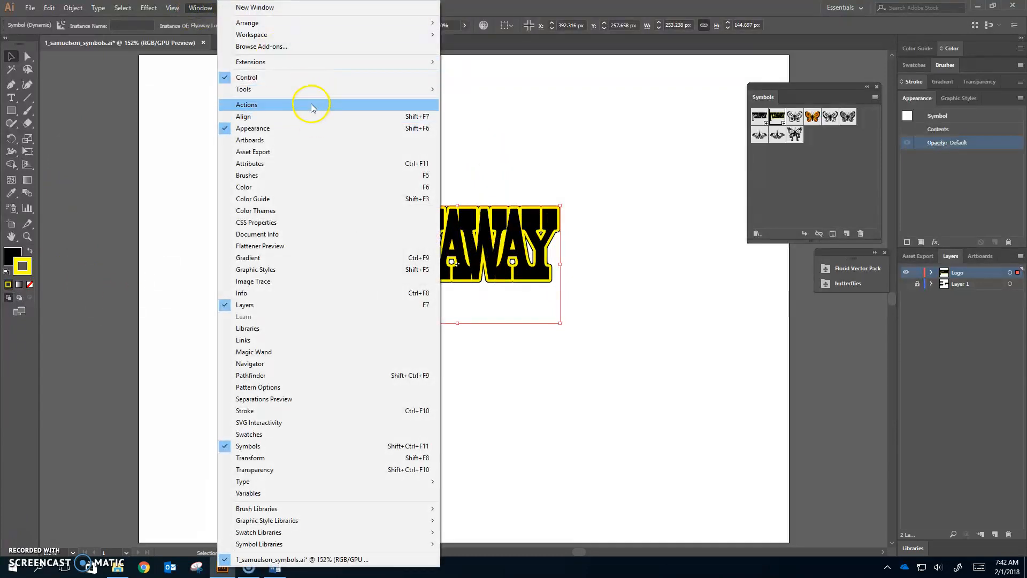
left_click(313, 116)
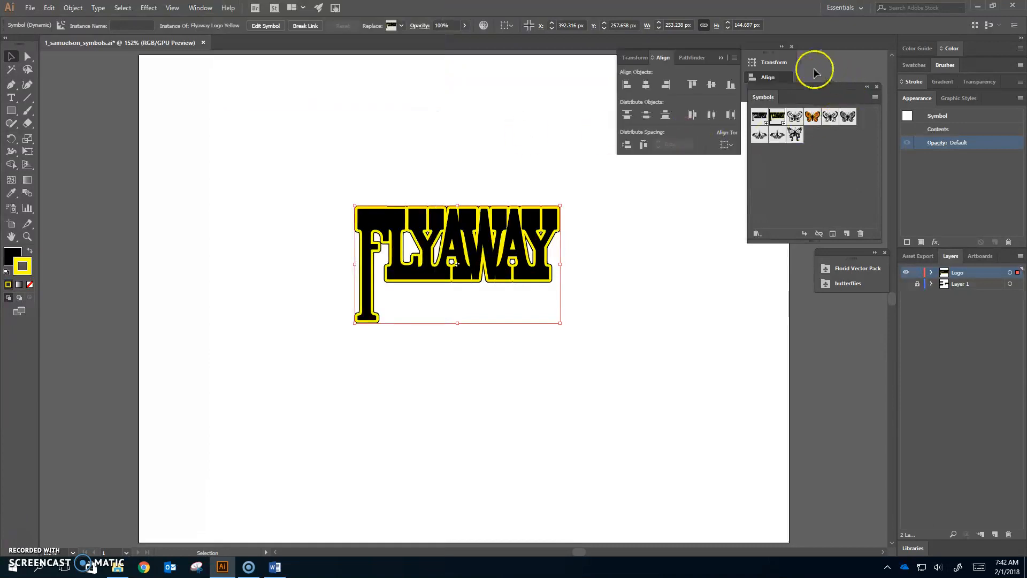
left_click(728, 145)
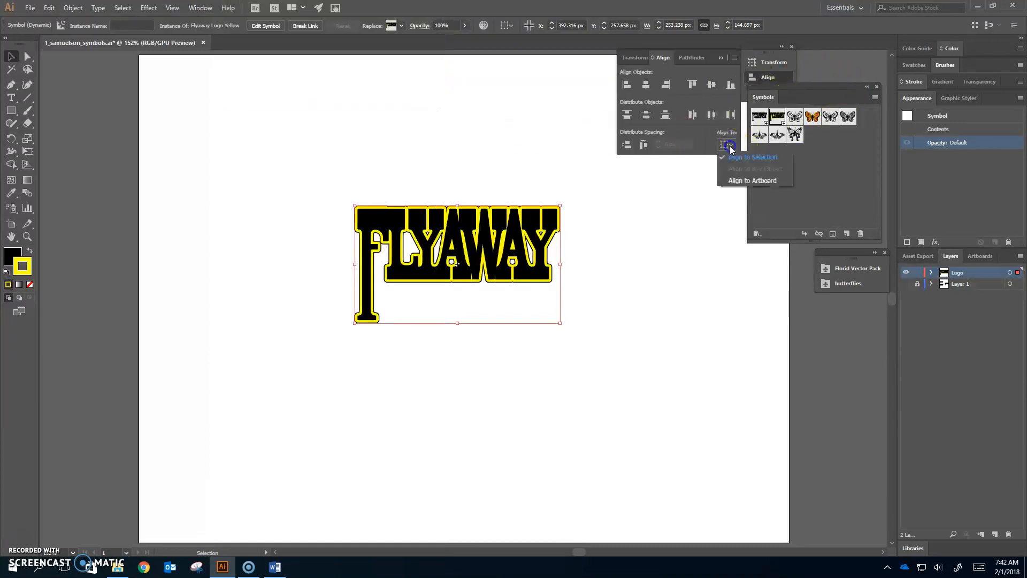
left_click(741, 178)
left_click(646, 84)
left_click(710, 85)
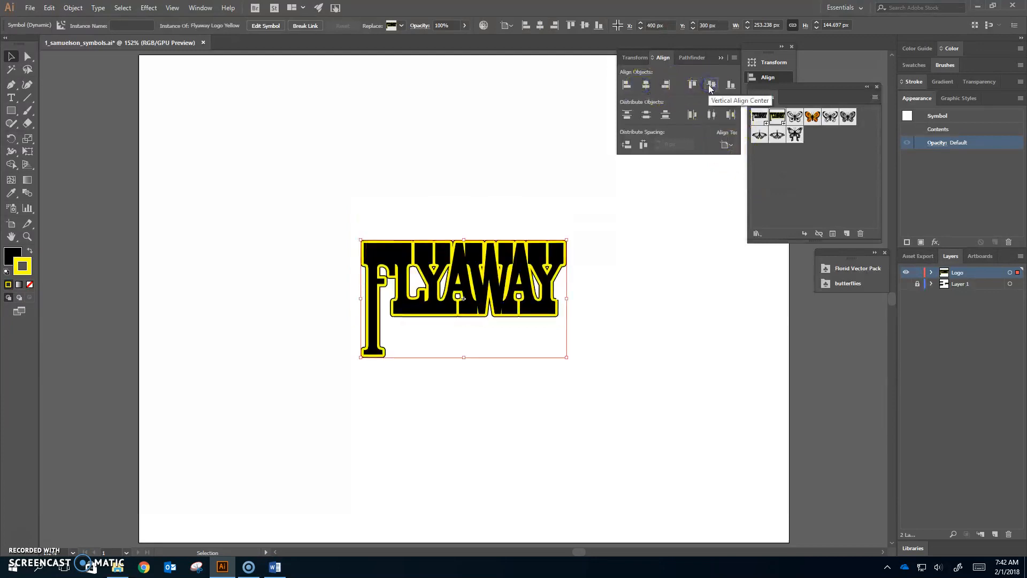
- Collapse the Align panel group, move it clear of the artwork, and position the Symbols panel just below it
left_click(721, 57)
left_click_drag(765, 51, 850, 47)
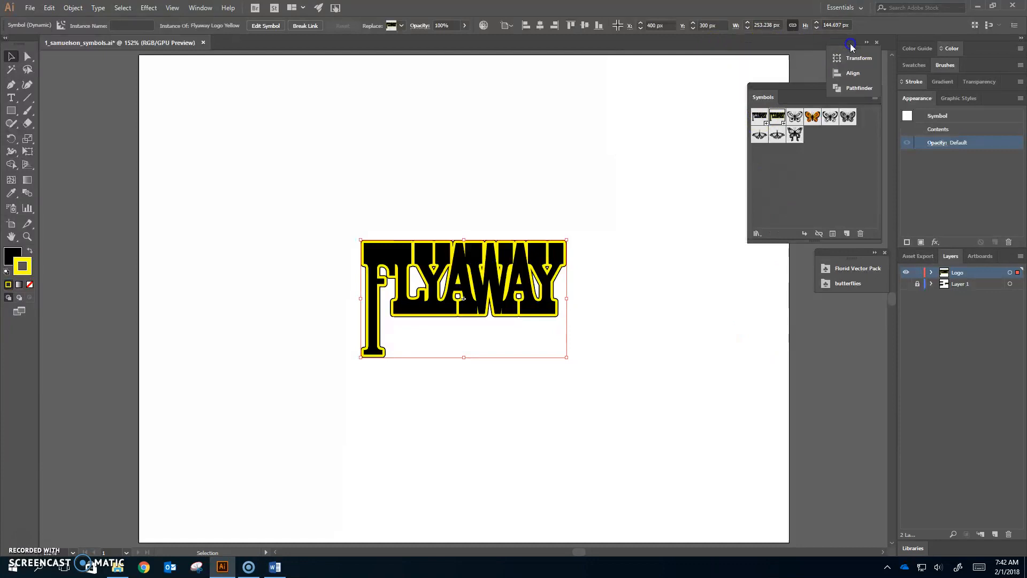
left_click_drag(819, 89, 826, 104)
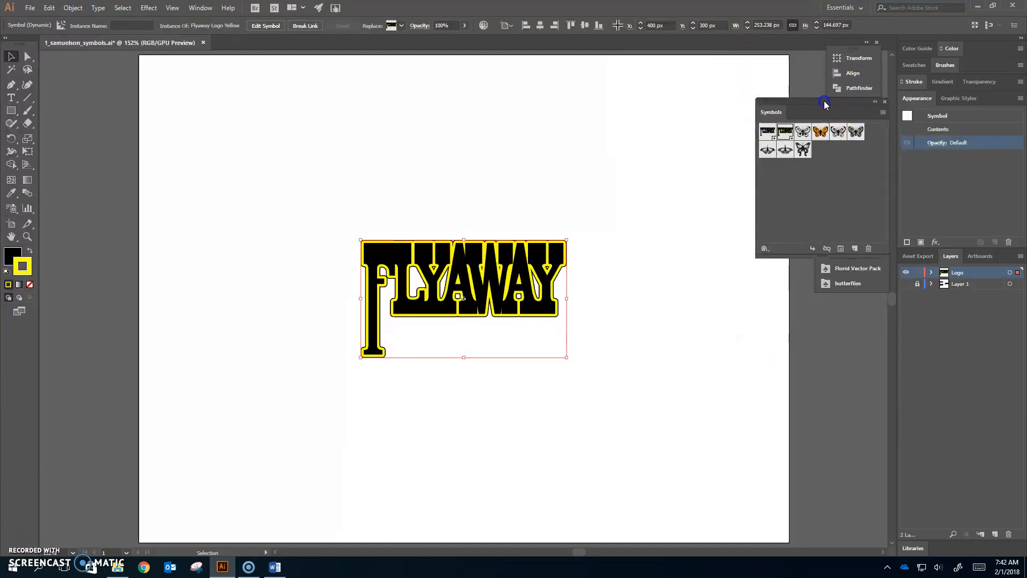
- Tear off the Symbol Sprayer tool group as a floating toolbar near the artboard's upper-left corner
left_click(11, 210)
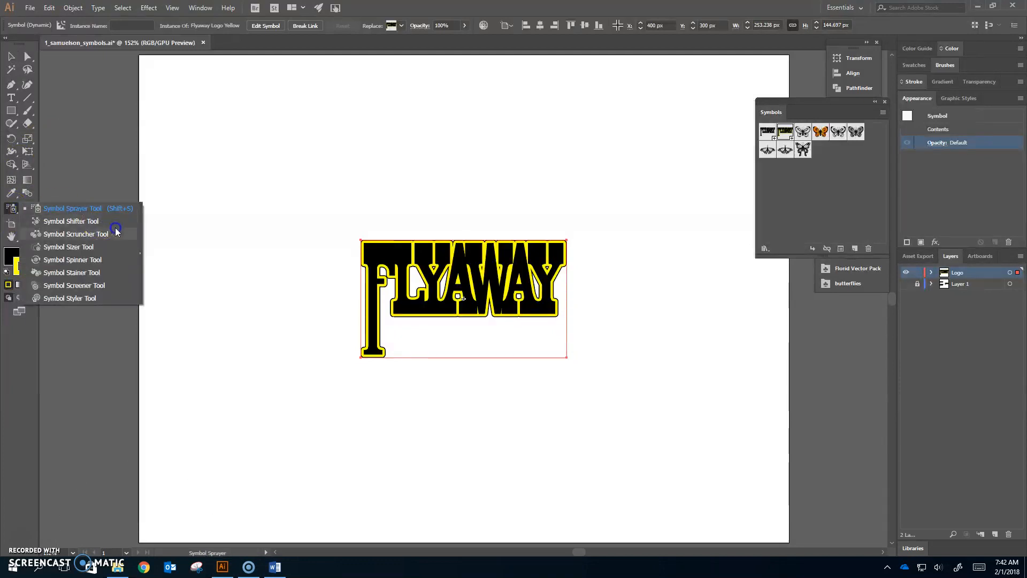
left_click(141, 253)
left_click_drag(91, 216, 133, 78)
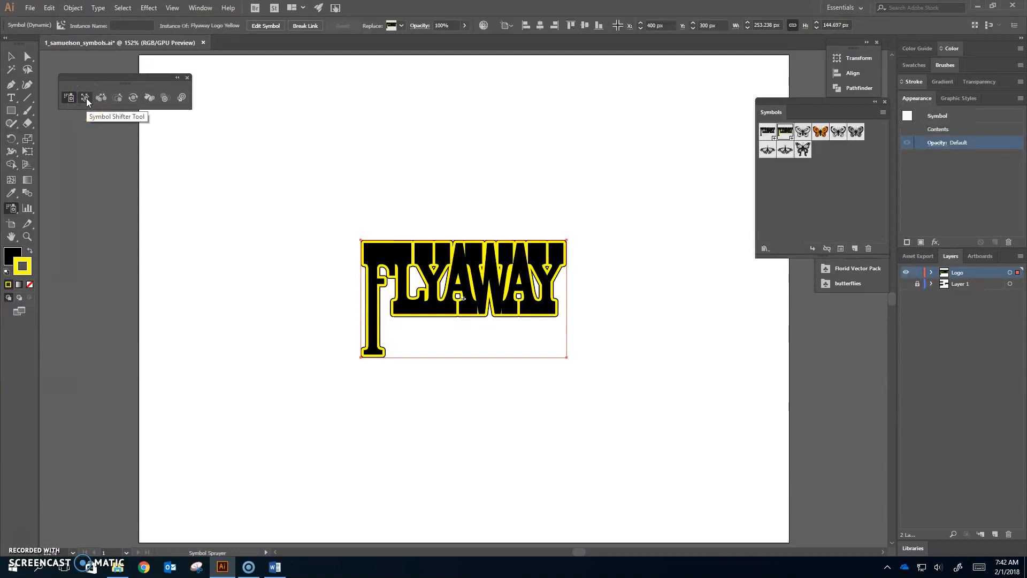
left_click(103, 97)
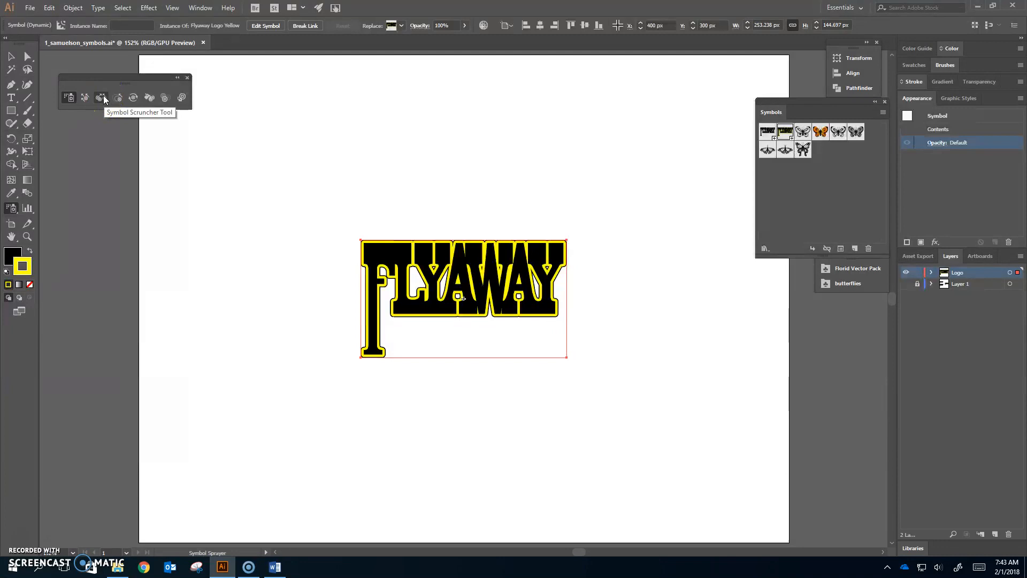
left_click(115, 95)
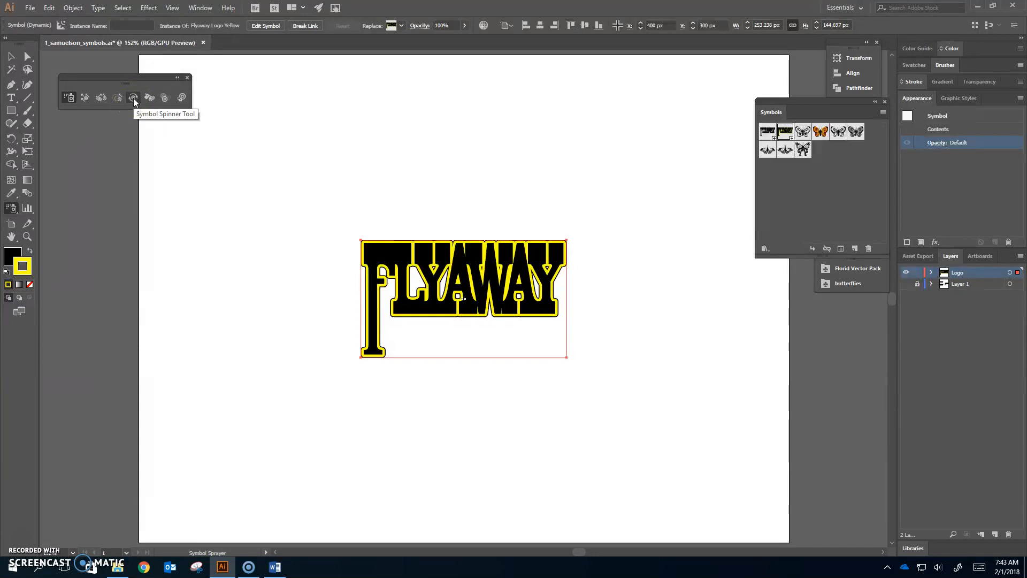
left_click(154, 99)
left_click(166, 97)
left_click(179, 99)
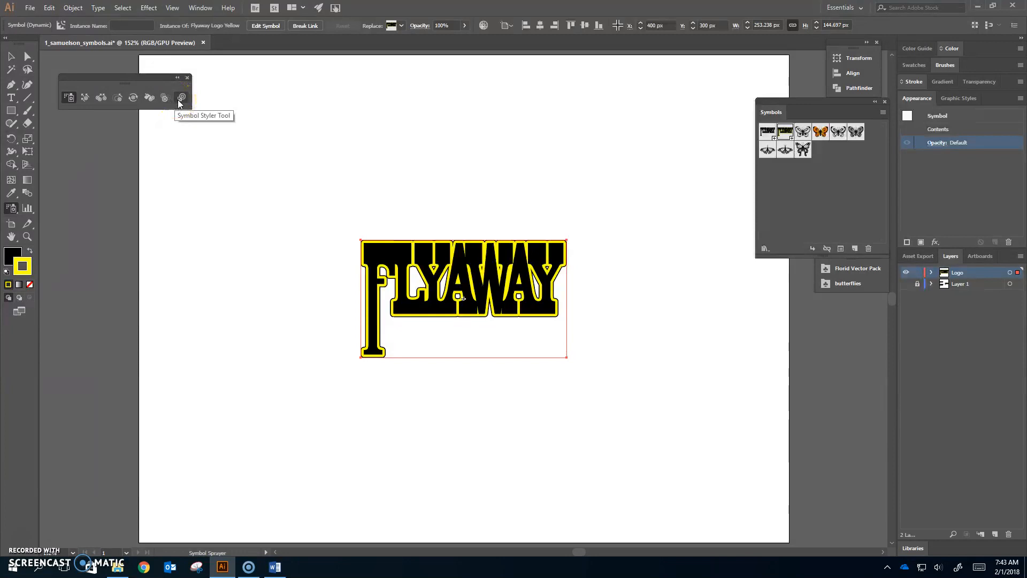
left_click(179, 99)
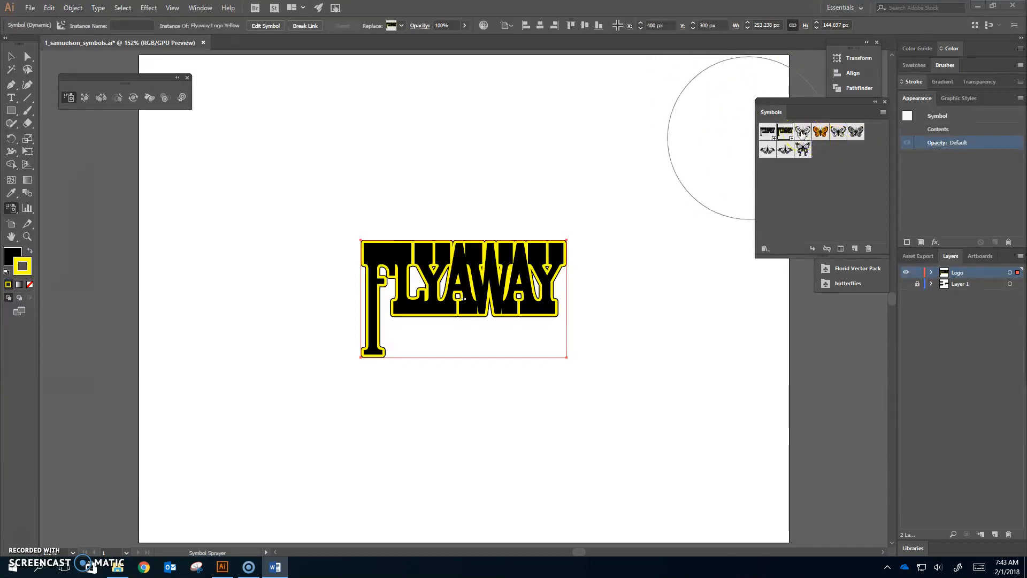
- Select the butterfly_03 symbol and set the Symbol Sprayer's intensity to 3
left_click(268, 146)
left_click(11, 56)
left_click(805, 134)
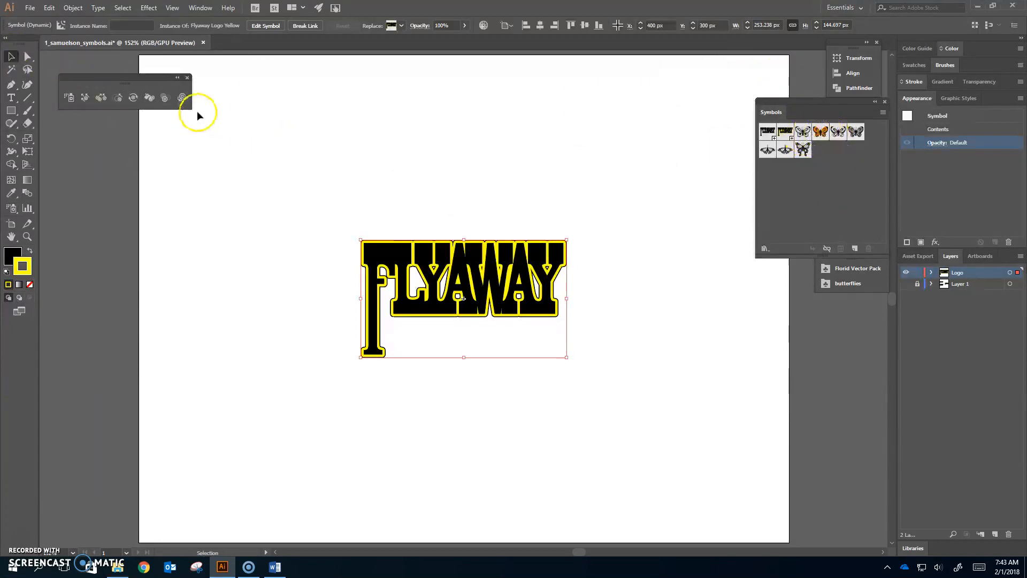
left_click(839, 132)
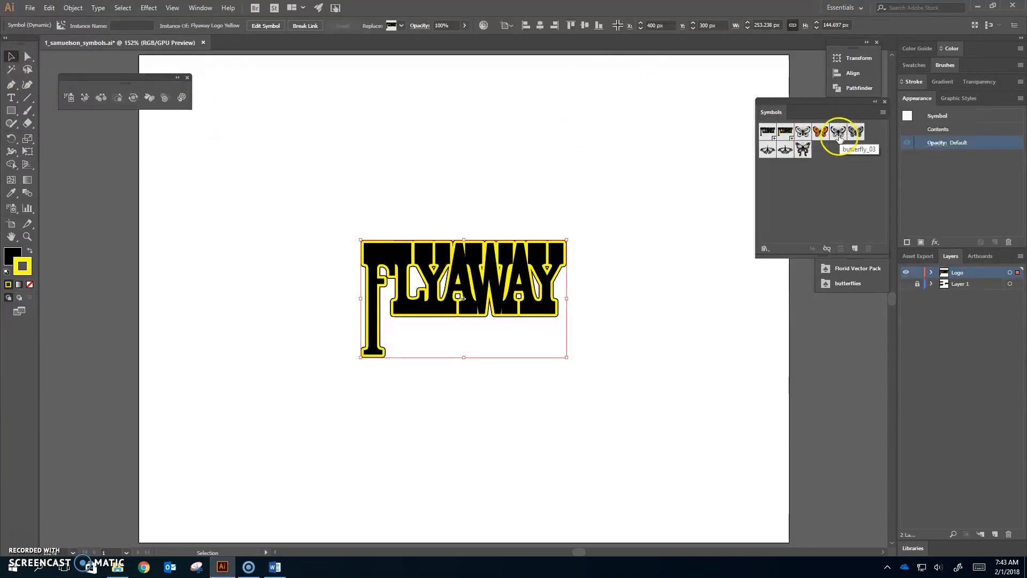
left_click(840, 137)
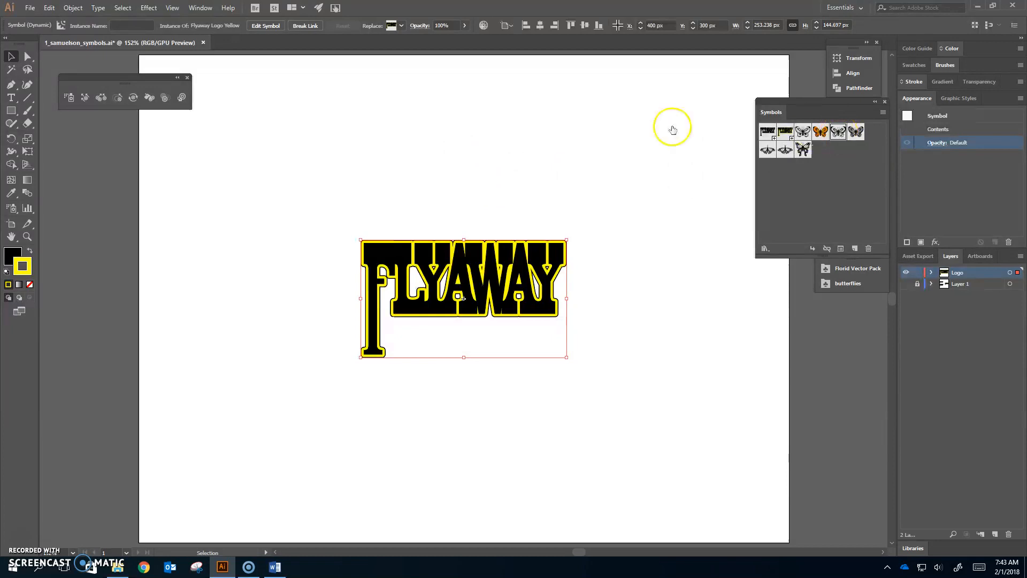
left_click(71, 97)
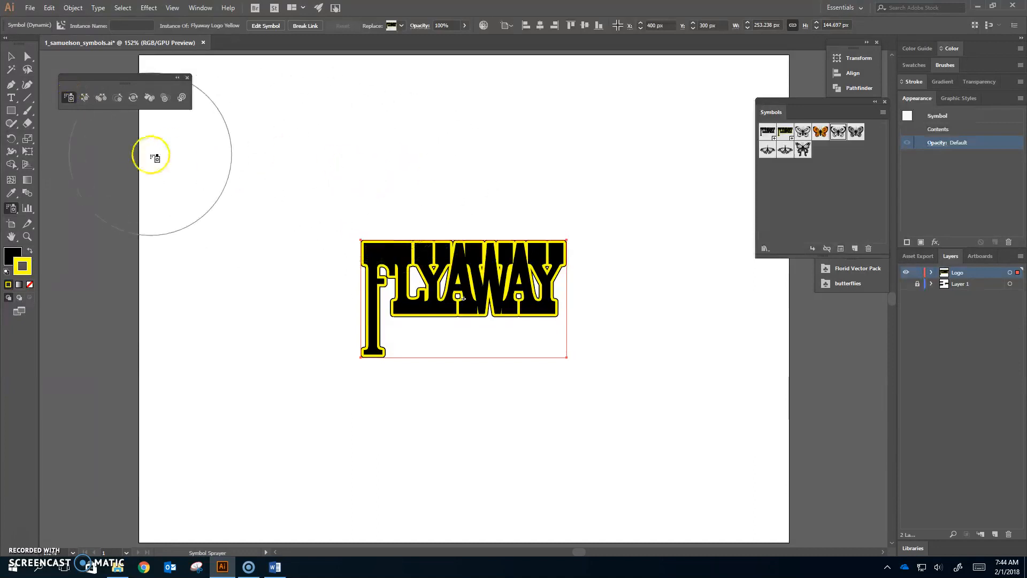
double_click(69, 97)
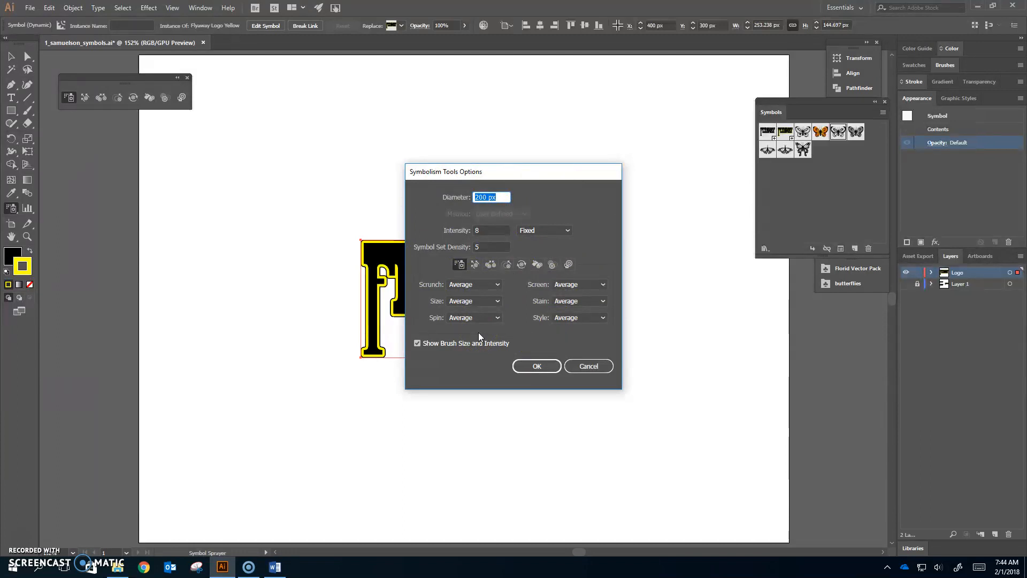
left_click(485, 231)
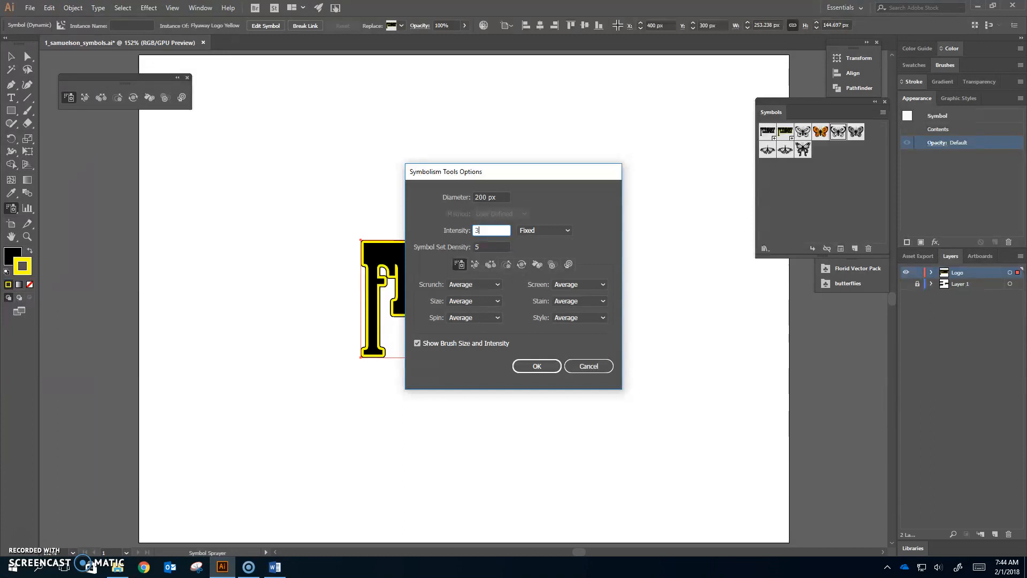
left_click(544, 370)
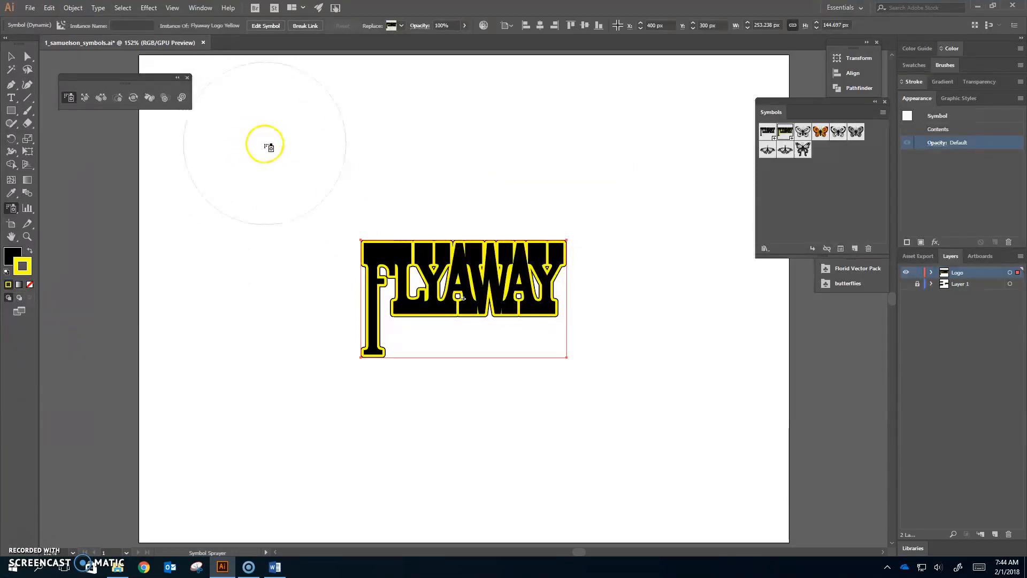
mouse_move(257, 147)
left_mouse_down()
mouse_move(315, 266)
mouse_move(434, 377)
mouse_move(594, 448)
mouse_move(776, 490)
mouse_move(792, 471)
left_mouse_up()
key("v")
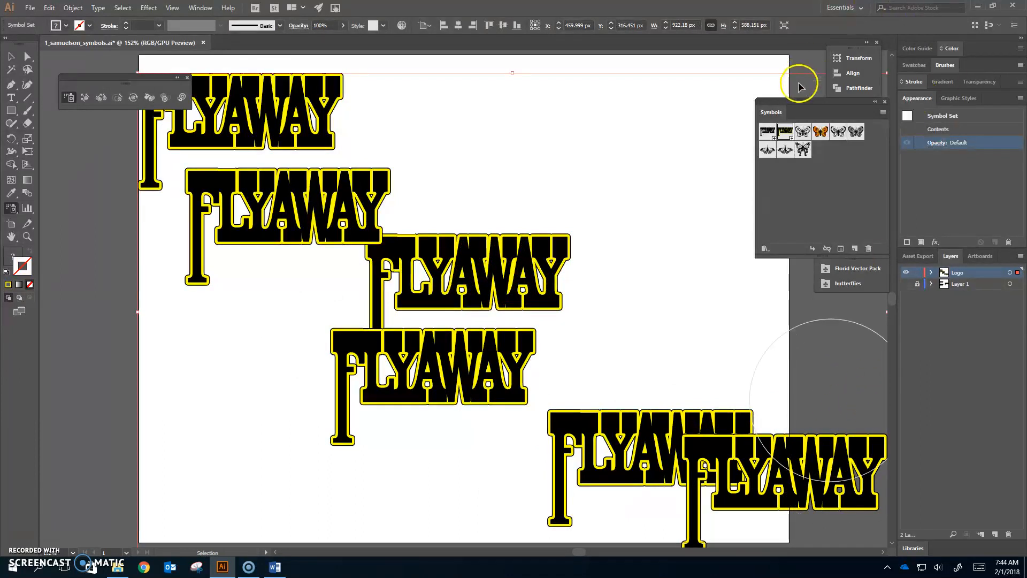
key("ctrl+z")
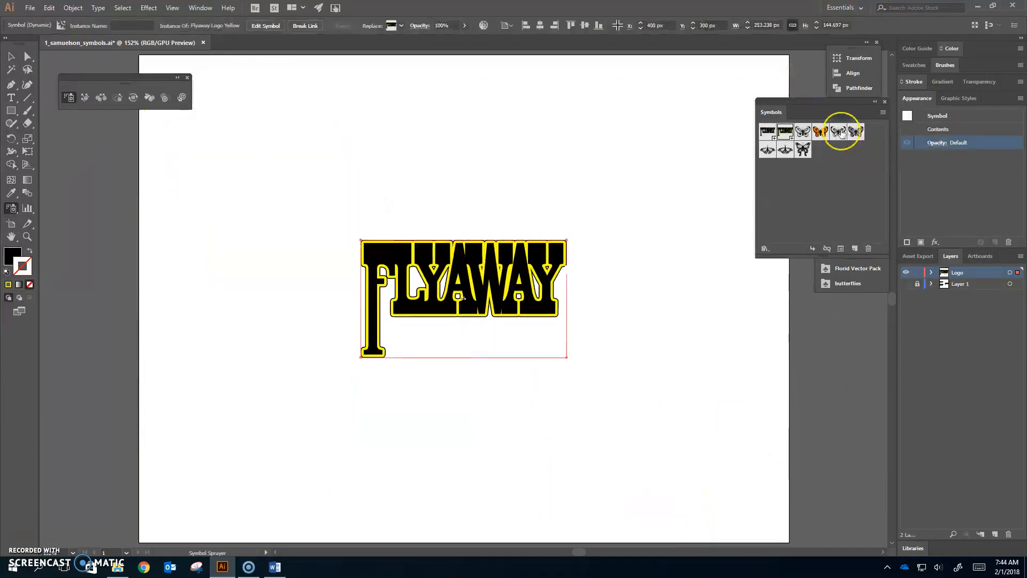
- Spray a set of butterfly_03 instances diagonally from the artboard's upper left to its lower right with the Symbol Sprayer
left_click(841, 134)
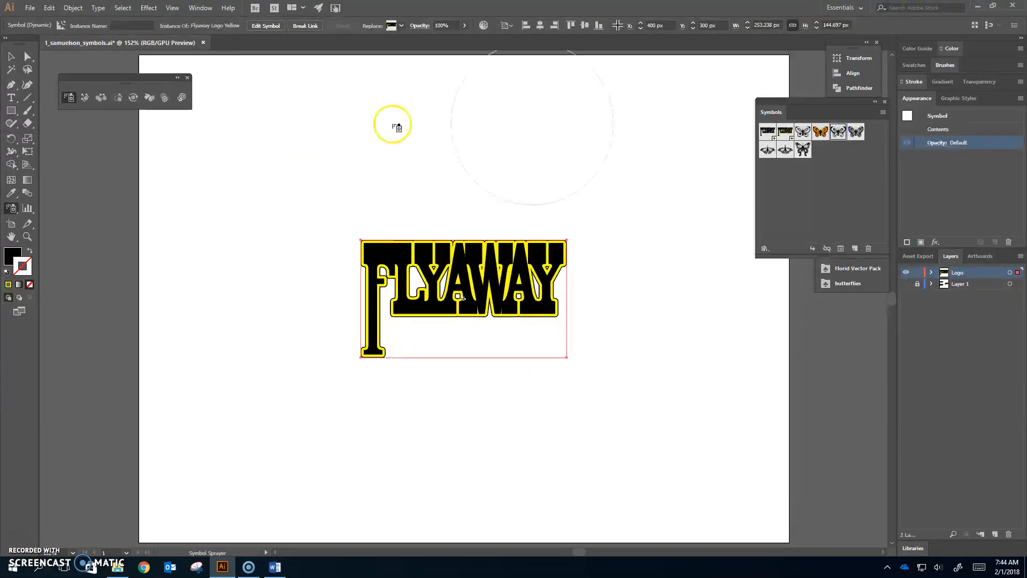
left_click(236, 155)
mouse_move(236, 155)
left_mouse_down()
mouse_move(313, 307)
mouse_move(426, 411)
mouse_move(600, 468)
mouse_move(879, 471)
left_mouse_up()
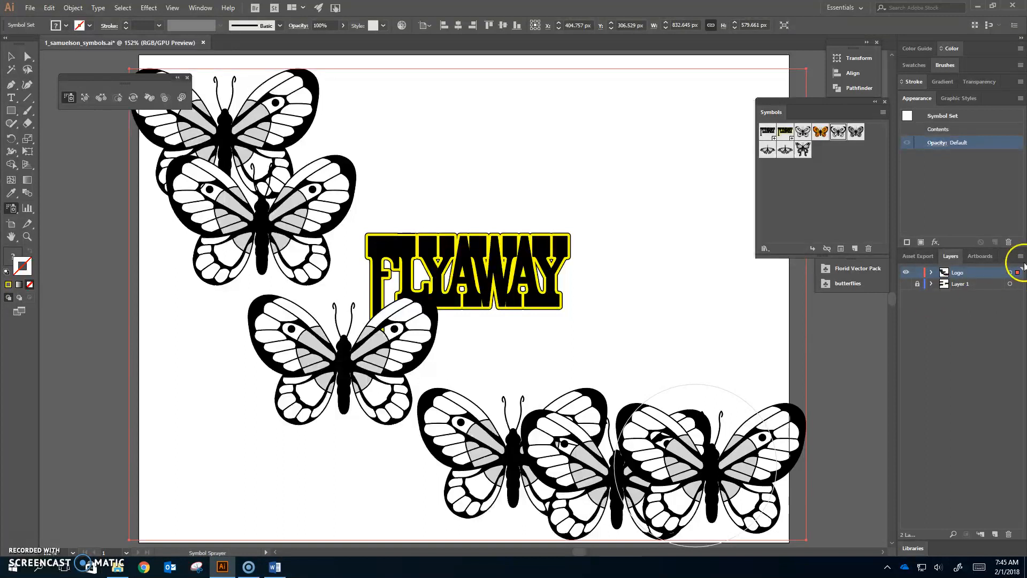
key("alt+Tab")
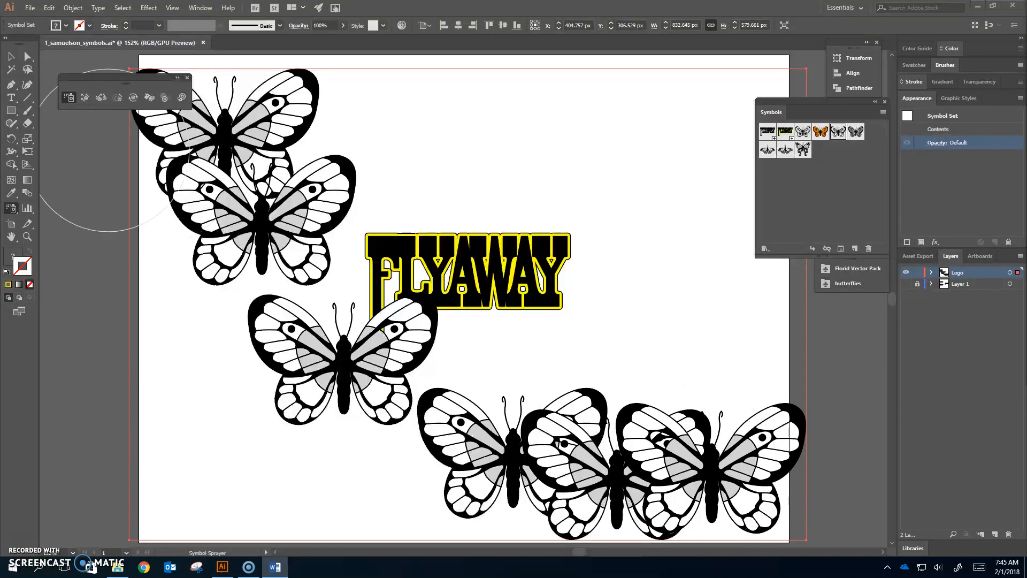
- Switch to the Symbol Shifter tool and set its intensity to 8
left_click(84, 99)
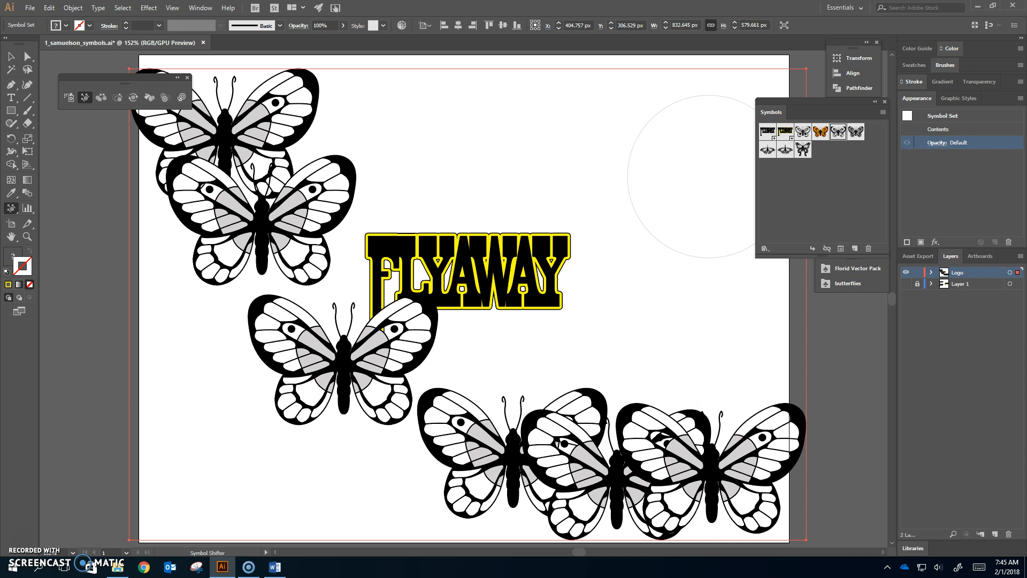
mouse_move(544, 161)
left_mouse_down()
mouse_move(564, 155)
mouse_move(513, 192)
mouse_move(524, 196)
mouse_move(429, 126)
mouse_move(432, 161)
mouse_move(264, 155)
left_mouse_up()
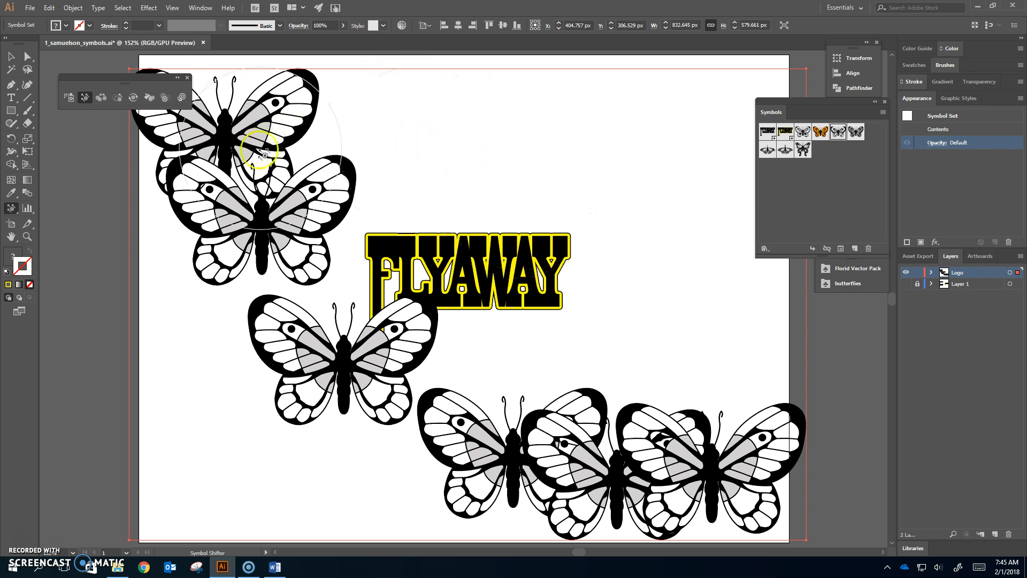
double_click(84, 98)
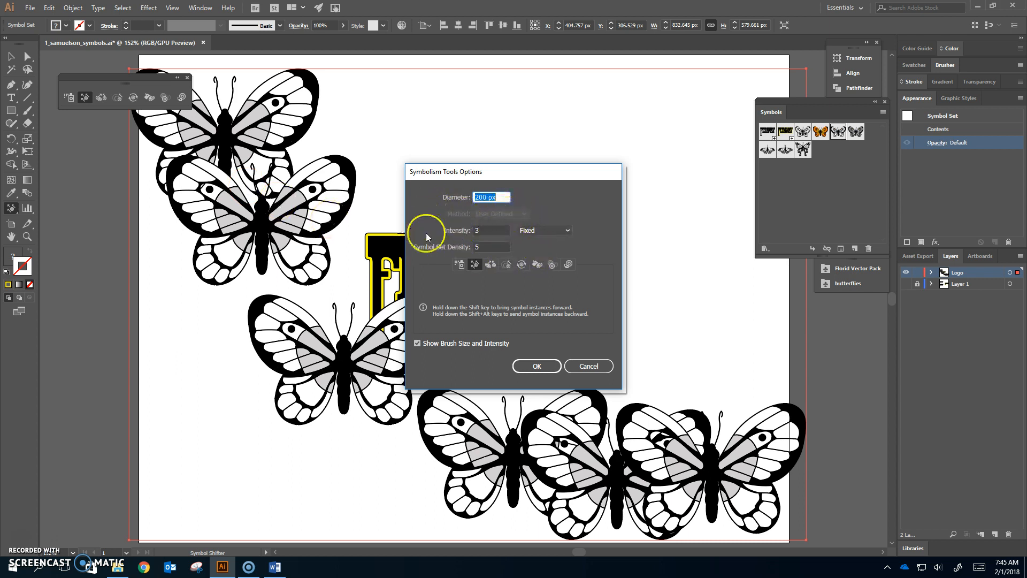
left_click(472, 231)
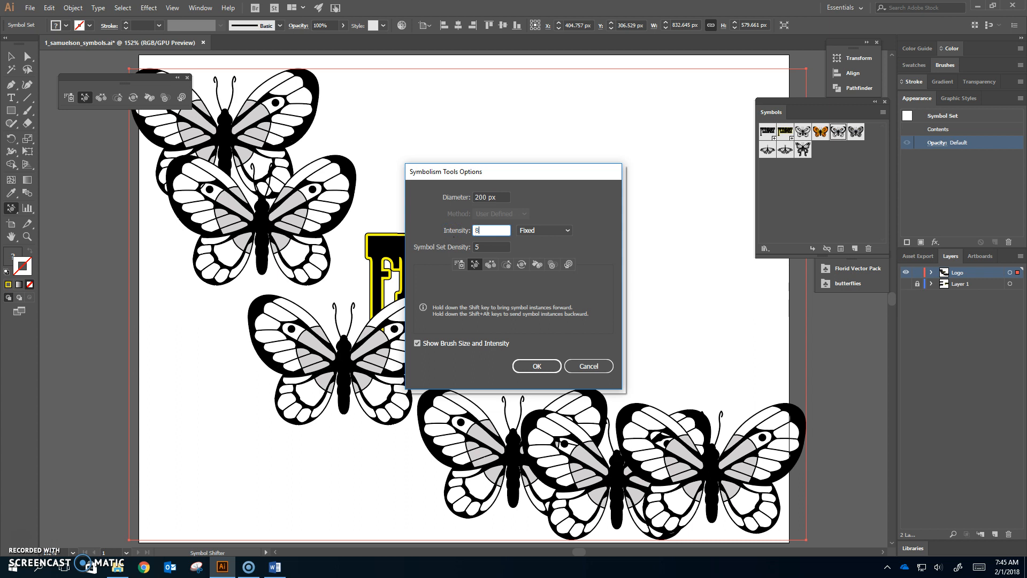
key("Return")
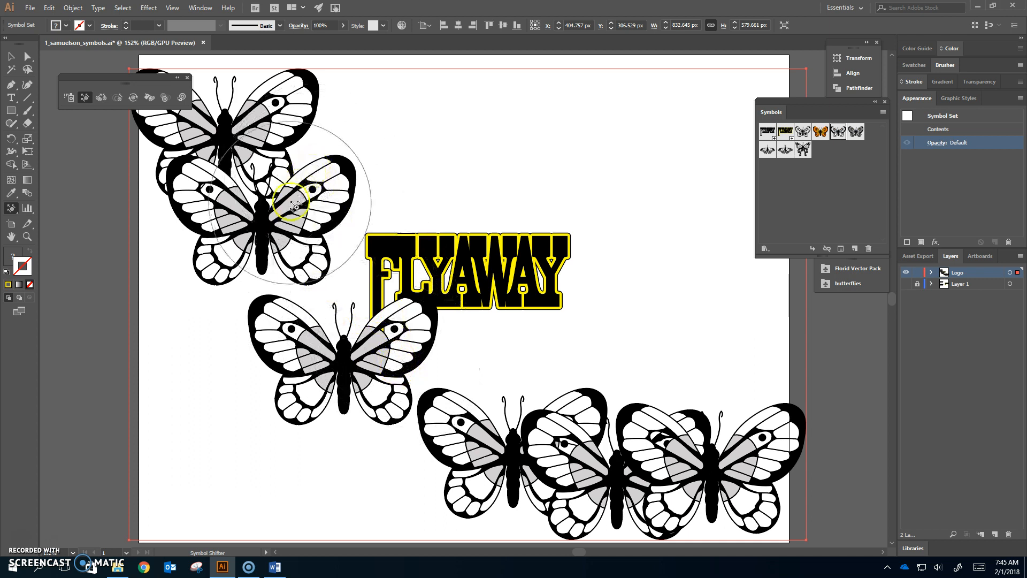
- Shift one upper-left butterfly to above the logo and the rightmost bottom butterfly up to the artboard's upper right
mouse_move(275, 114)
left_mouse_down()
mouse_move(241, 126)
mouse_move(356, 153)
mouse_move(225, 128)
mouse_move(355, 153)
mouse_move(402, 157)
mouse_move(298, 134)
mouse_move(461, 150)
mouse_move(405, 159)
left_mouse_up()
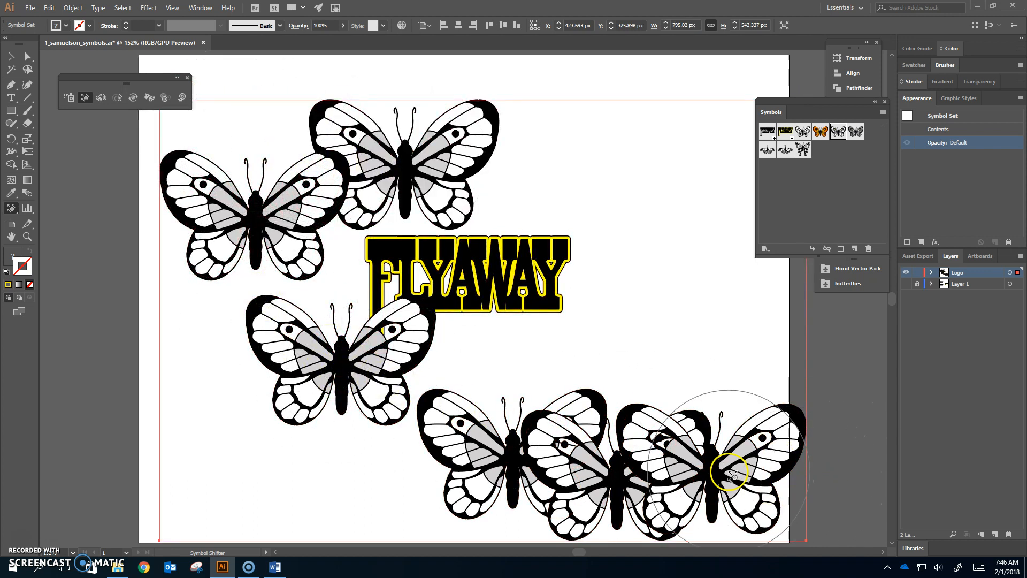
left_click_drag(729, 471, 678, 233)
left_click_drag(690, 409, 664, 218)
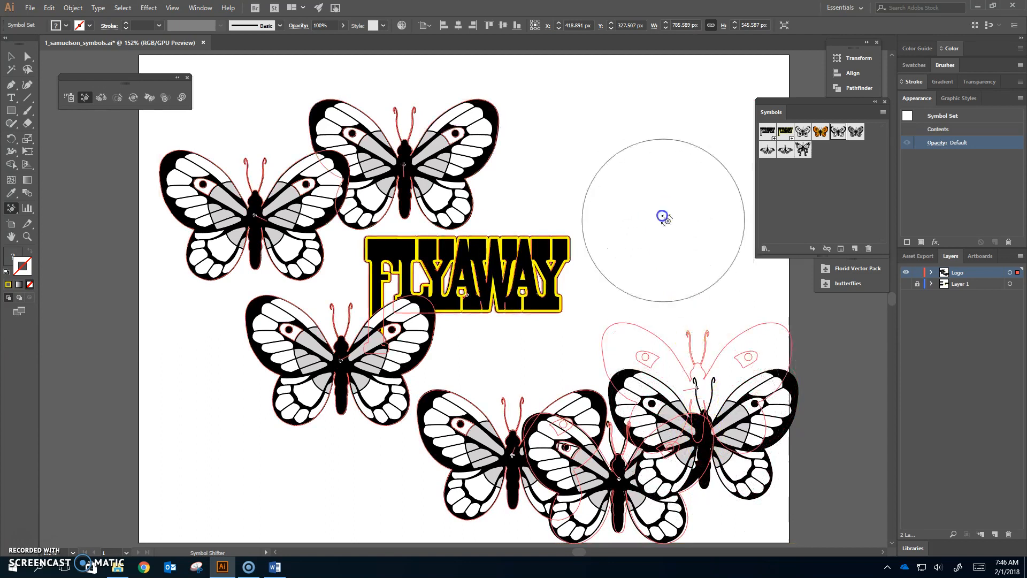
left_click_drag(665, 354, 637, 168)
left_click_drag(686, 296, 623, 142)
left_click_drag(665, 310, 615, 138)
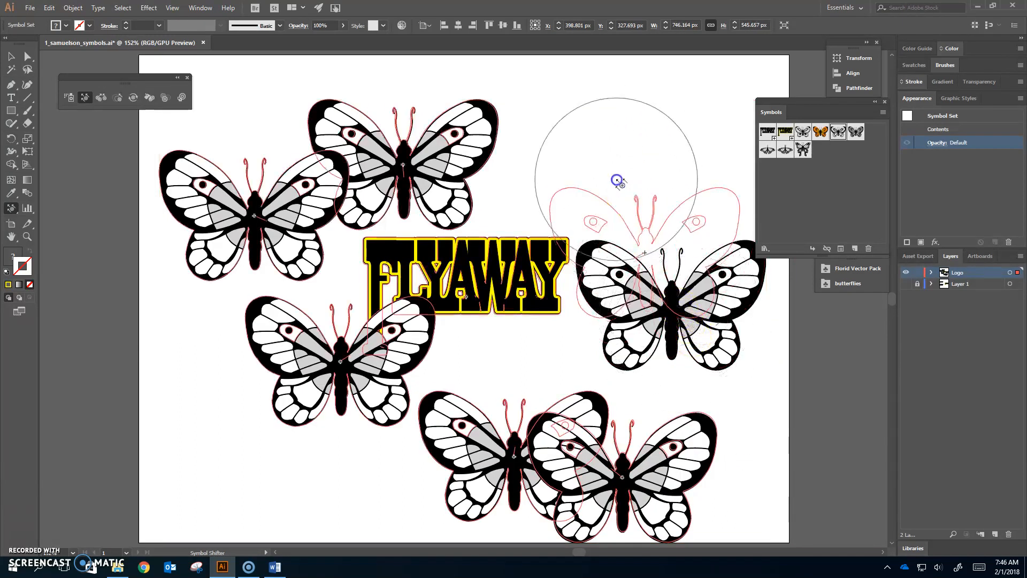
left_click_drag(664, 276, 626, 184)
- Shift the two remaining lower-right butterflies up toward the logo and nudge the upper-right butterfly closer to it
left_click_drag(665, 424, 642, 344)
left_click_drag(489, 486, 502, 339)
mouse_move(504, 436)
left_mouse_down()
mouse_move(532, 327)
mouse_move(561, 345)
left_mouse_up()
mouse_move(706, 452)
left_mouse_down()
mouse_move(667, 452)
mouse_move(693, 356)
left_mouse_up()
mouse_move(654, 188)
left_mouse_down()
mouse_move(659, 195)
mouse_move(619, 199)
mouse_move(610, 160)
left_mouse_up()
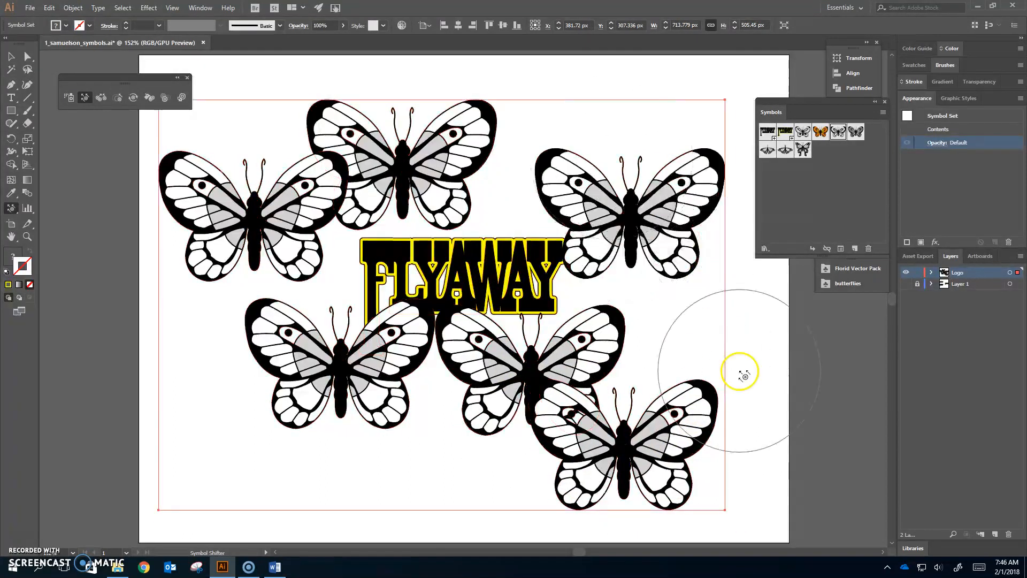
- Shift the butterfly beneath the logo's right half up and left, closer to the lower-left butterfly, with the Symbol Shifter
mouse_move(744, 376)
left_mouse_down()
mouse_move(672, 395)
mouse_move(667, 305)
mouse_move(670, 390)
mouse_move(546, 320)
mouse_move(524, 267)
mouse_move(503, 251)
mouse_move(497, 292)
left_mouse_up()
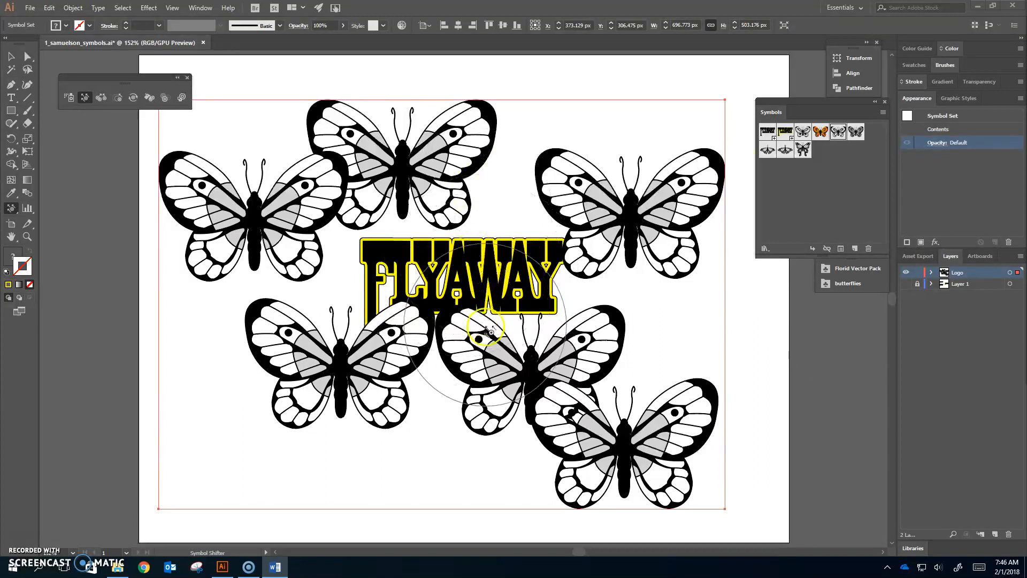
mouse_move(425, 332)
left_mouse_down()
mouse_move(473, 342)
mouse_move(495, 388)
mouse_move(447, 357)
mouse_move(592, 395)
mouse_move(491, 347)
mouse_move(537, 368)
mouse_move(703, 493)
mouse_move(448, 364)
mouse_move(471, 296)
mouse_move(495, 286)
left_mouse_up()
left_click(1006, 399)
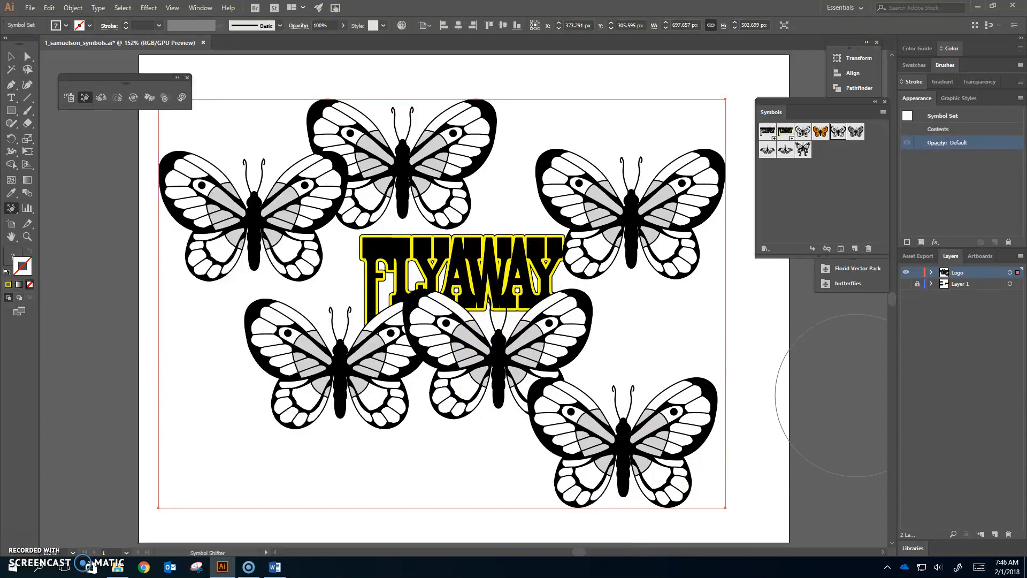
- Shrink the butterfly above the logo and the upper-right butterfly with the Symbol Sizer
left_click(100, 97)
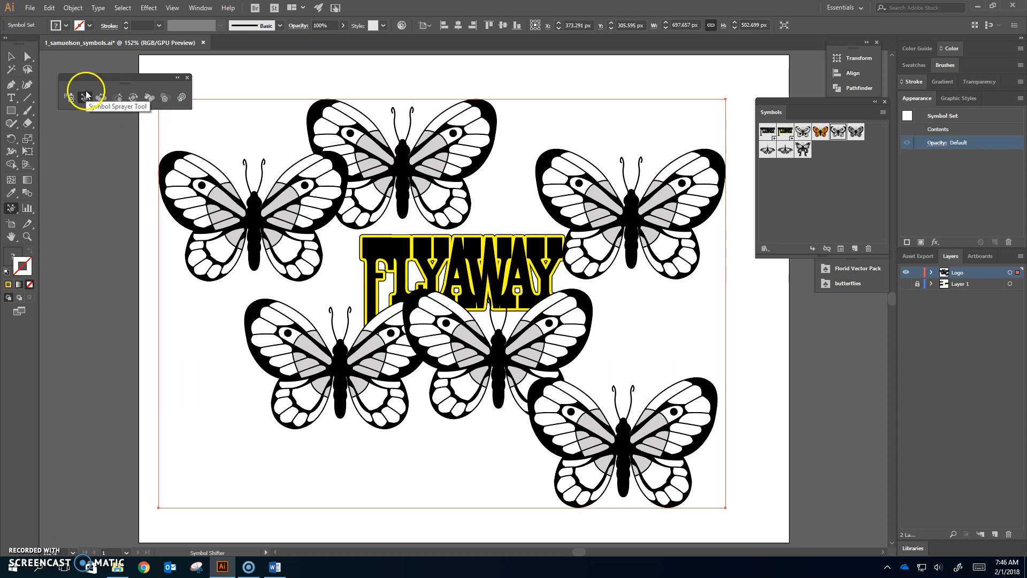
left_click(117, 98)
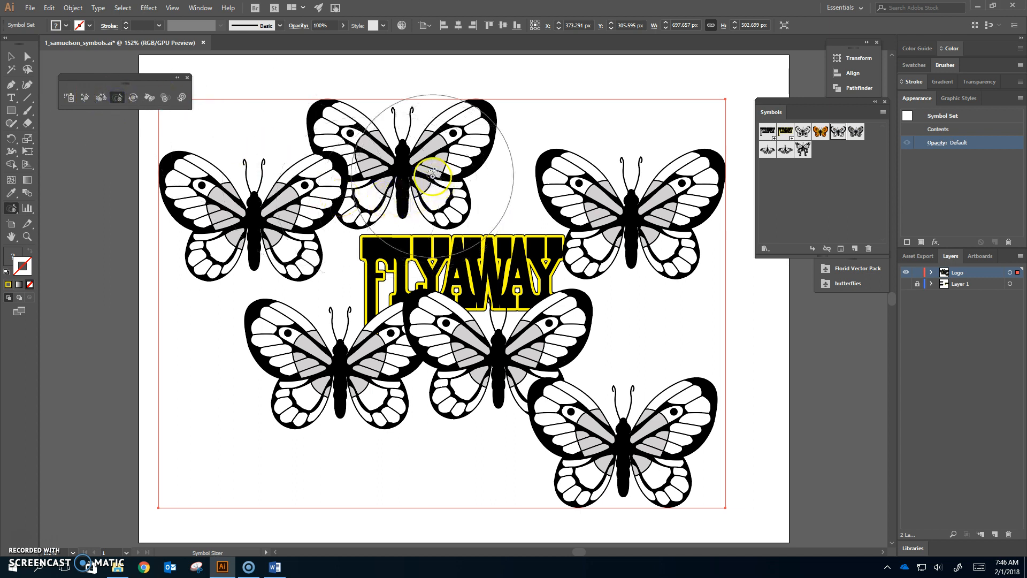
mouse_move(414, 175)
left_mouse_down()
mouse_move(452, 189)
mouse_move(435, 172)
left_mouse_up()
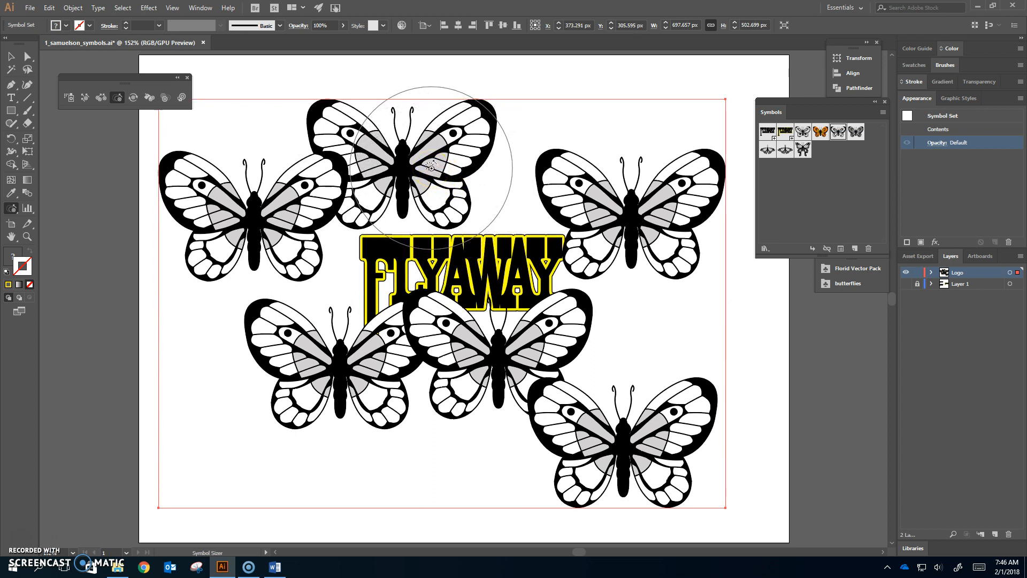
left_click_drag(423, 138, 478, 174, "alt")
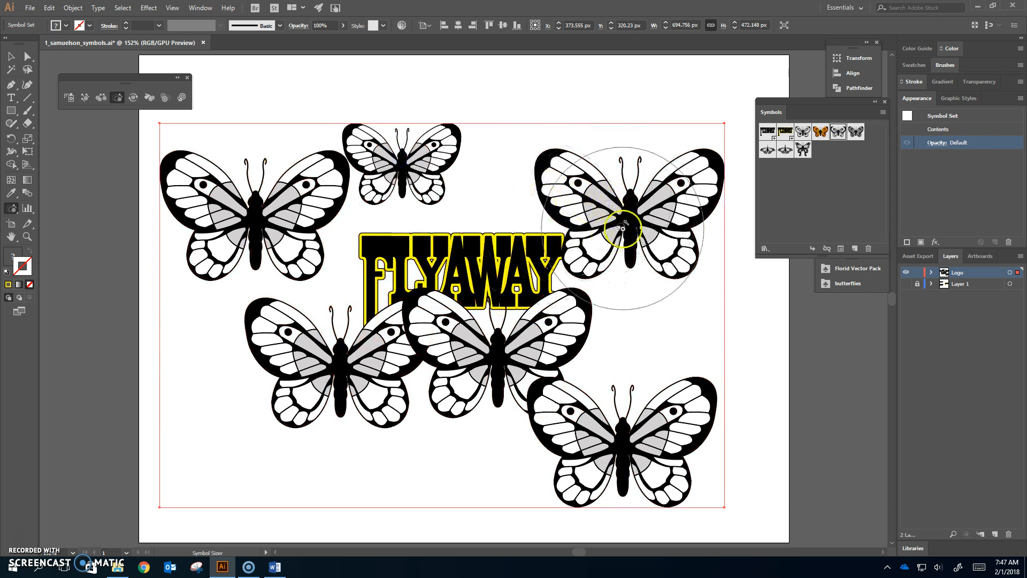
mouse_move(626, 225)
left_mouse_down()
mouse_move(657, 245)
mouse_move(688, 293)
left_mouse_up()
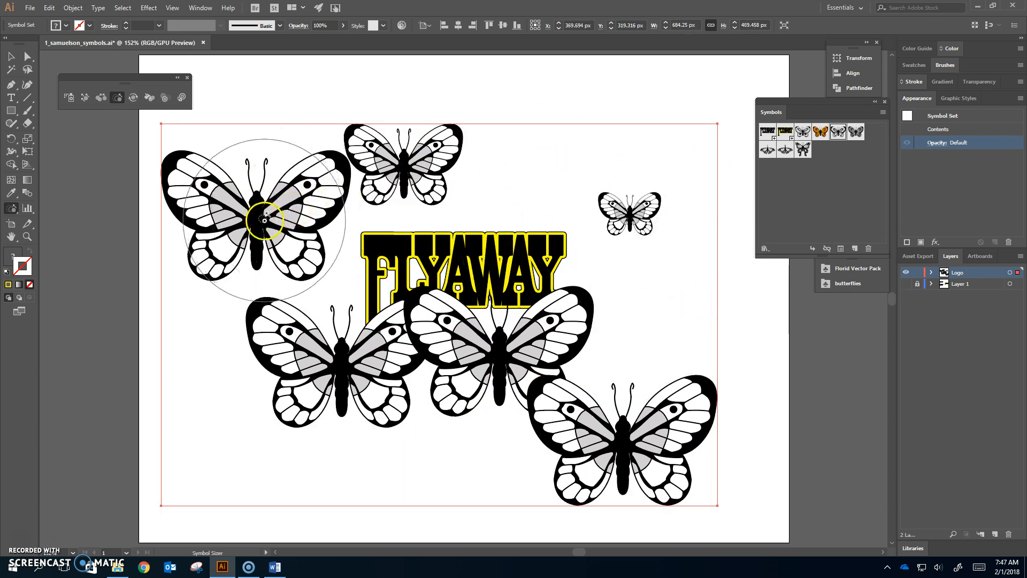
- Try enlarging the upper-left butterfly, undo it, and shrink the three butterflies below the logo to varied sizes instead
left_click_drag(264, 219, 361, 236)
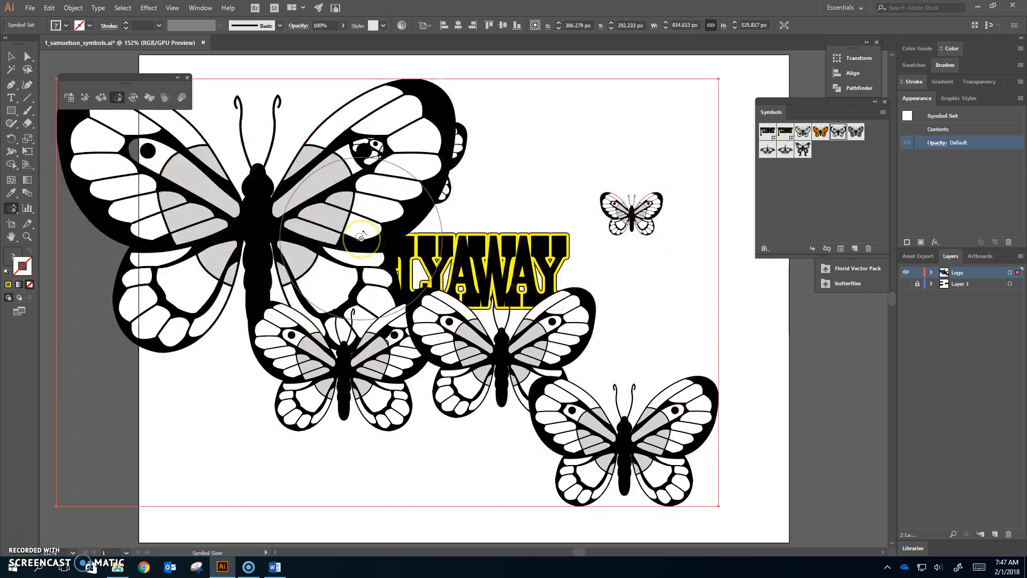
key("ctrl+z")
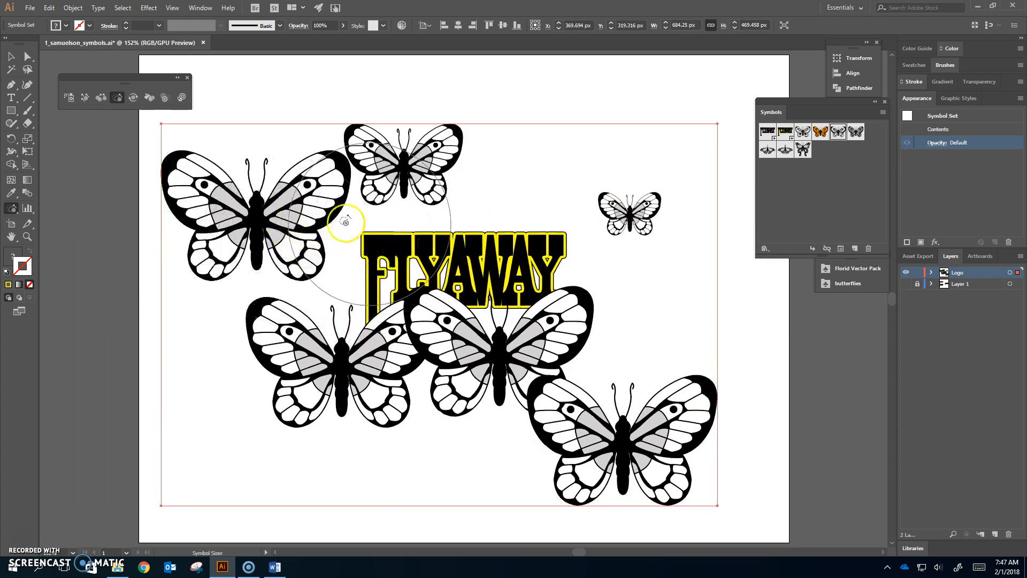
left_click_drag(499, 355, 499, 355)
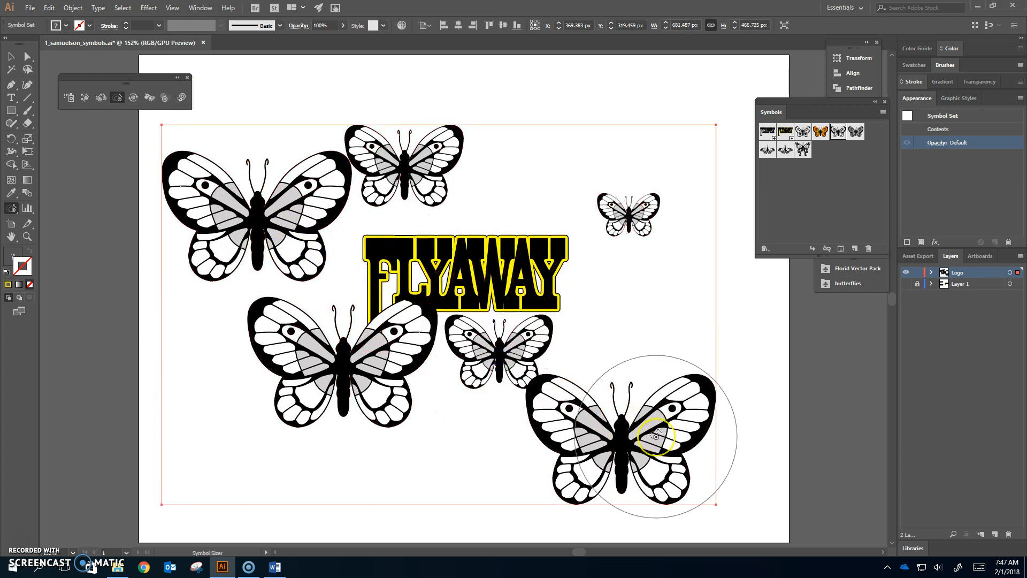
left_click_drag(655, 434, 655, 434)
left_click_drag(362, 368, 339, 358)
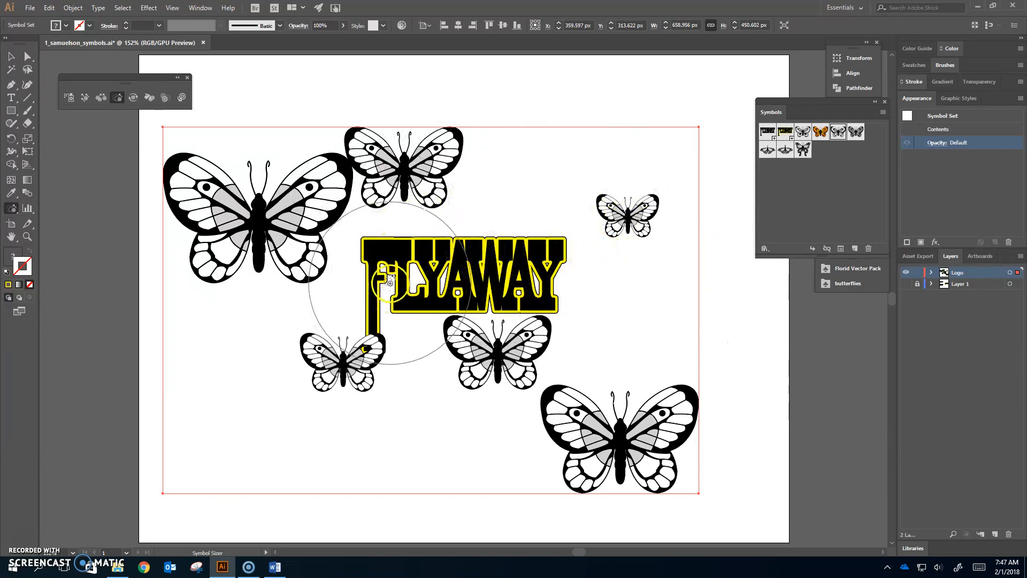
- Rotate the large upper-left butterfly to face right and tilt the lower-right butterfly toward the upper left with the Symbol Spinner
left_click(134, 95)
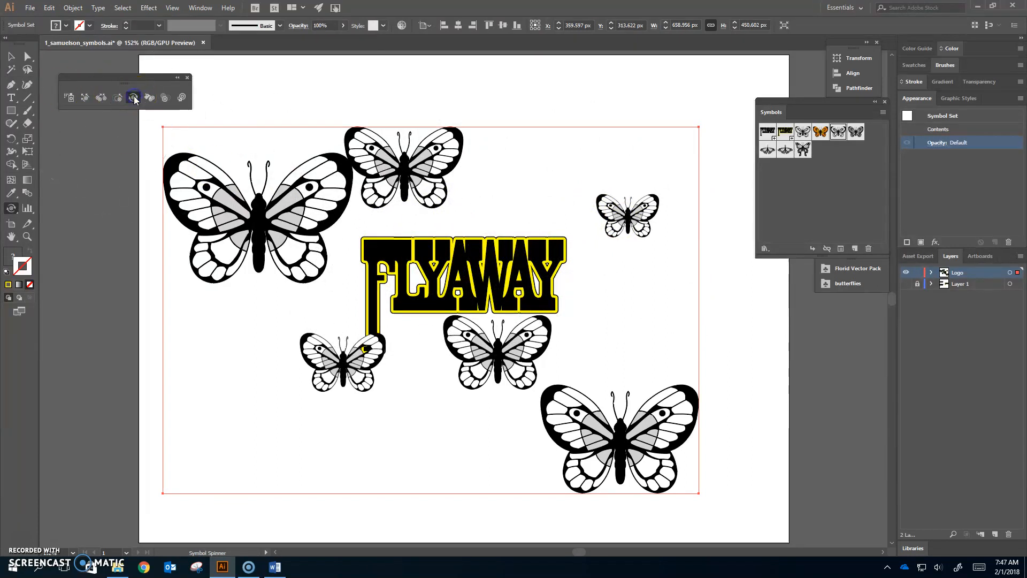
left_click(235, 234)
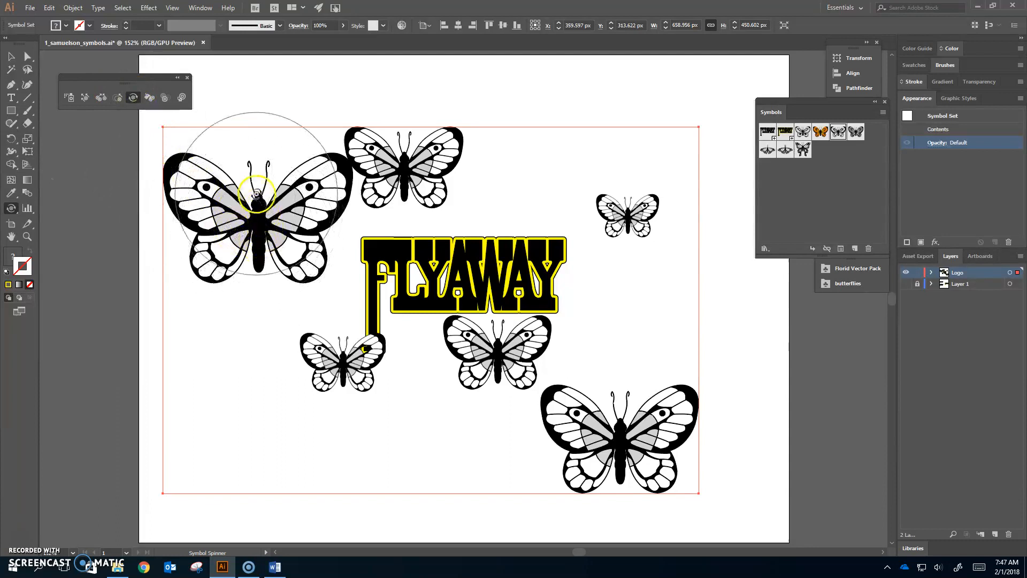
mouse_move(268, 199)
left_mouse_down()
mouse_move(269, 156)
mouse_move(246, 145)
mouse_move(259, 149)
mouse_move(262, 202)
mouse_move(264, 183)
mouse_move(339, 218)
mouse_move(447, 150)
mouse_move(496, 206)
mouse_move(630, 455)
mouse_move(620, 436)
left_mouse_up()
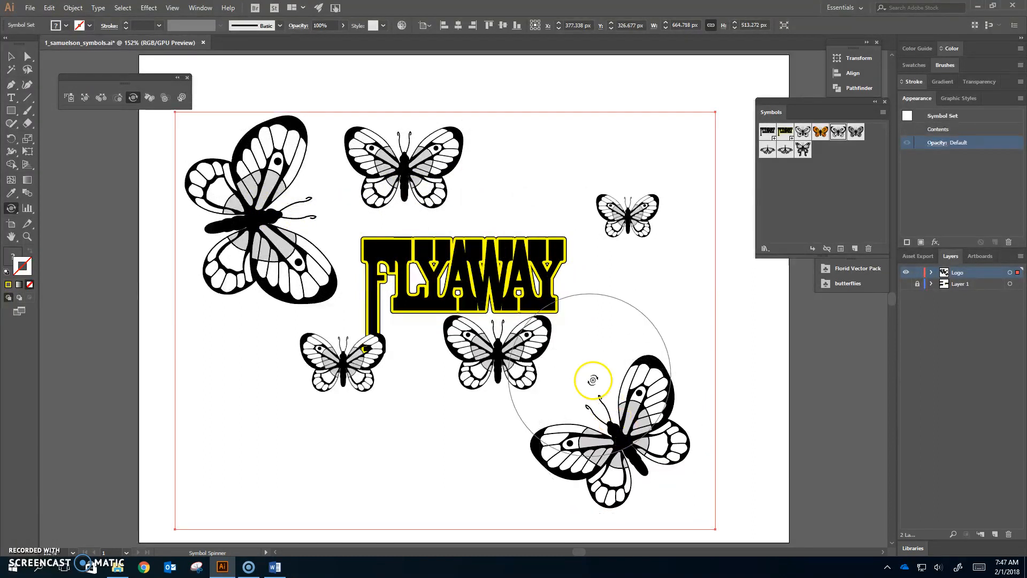
- Tilt the two small butterflies below the logo, the upper-right one and the one above the logo at varied angles
left_click_drag(501, 357, 505, 351)
left_click_drag(356, 365, 345, 351)
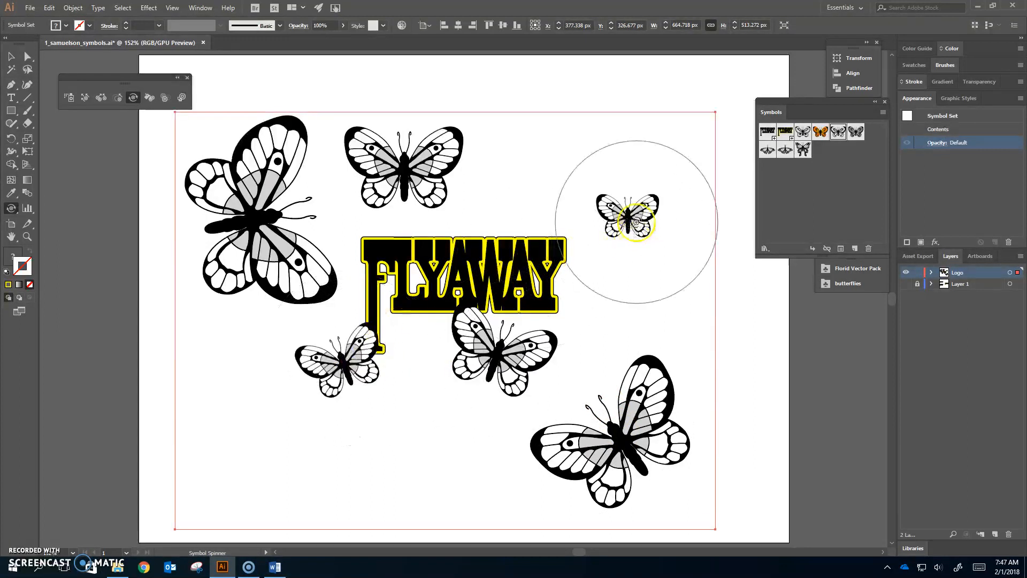
mouse_move(637, 221)
left_mouse_down()
mouse_move(652, 212)
mouse_move(621, 211)
left_mouse_up()
left_click_drag(407, 159, 406, 159)
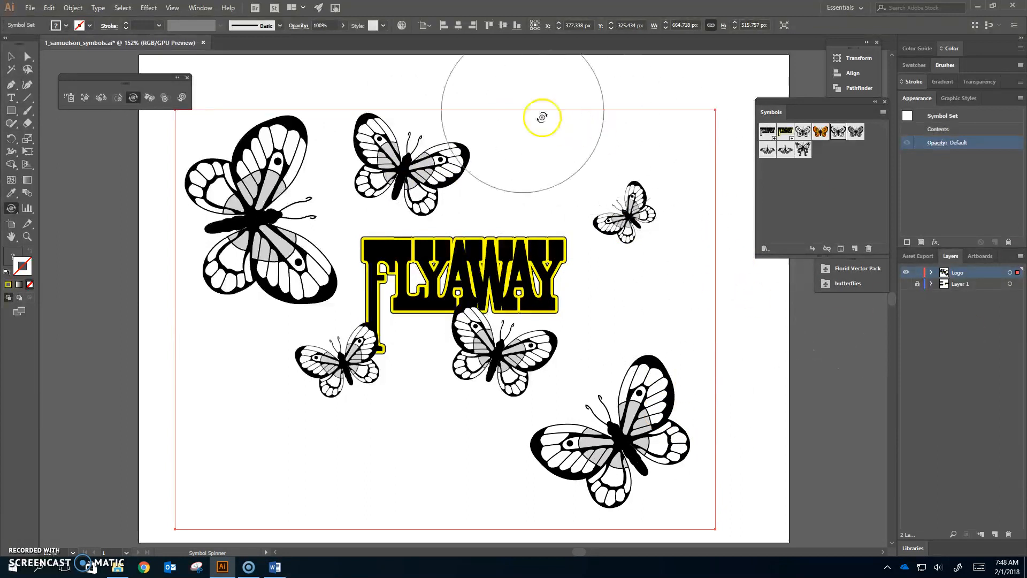
- Shift the upper-left, top and upper-right butterflies in closer to the logo with the Symbol Shifter
left_click(85, 100)
mouse_move(239, 210)
left_mouse_down()
mouse_move(230, 204)
mouse_move(309, 240)
mouse_move(464, 130)
mouse_move(436, 149)
mouse_move(471, 205)
left_mouse_up()
mouse_move(685, 234)
left_mouse_down()
mouse_move(624, 209)
mouse_move(423, 169)
mouse_move(521, 212)
left_mouse_up()
left_click_drag(619, 207, 589, 235)
- Shift the lower-right butterfly up beside the logo's lower edge and move the two small lower butterflies into place to its left
mouse_move(636, 464)
left_mouse_down()
mouse_move(592, 305)
mouse_move(663, 445)
mouse_move(623, 410)
mouse_move(586, 339)
left_mouse_up()
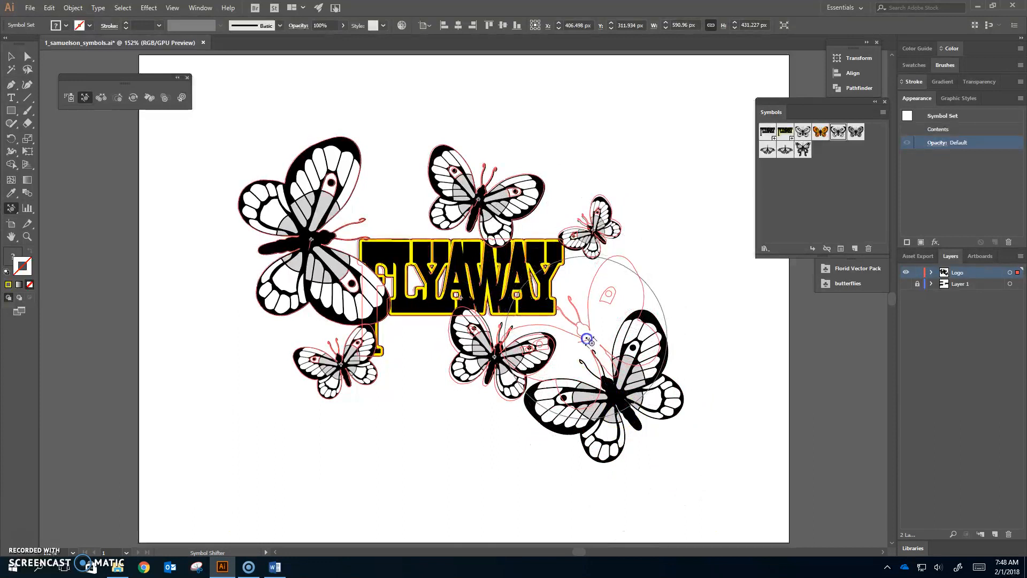
mouse_move(495, 369)
left_mouse_down()
mouse_move(429, 357)
mouse_move(399, 376)
mouse_move(357, 375)
mouse_move(350, 360)
mouse_move(410, 398)
left_mouse_up()
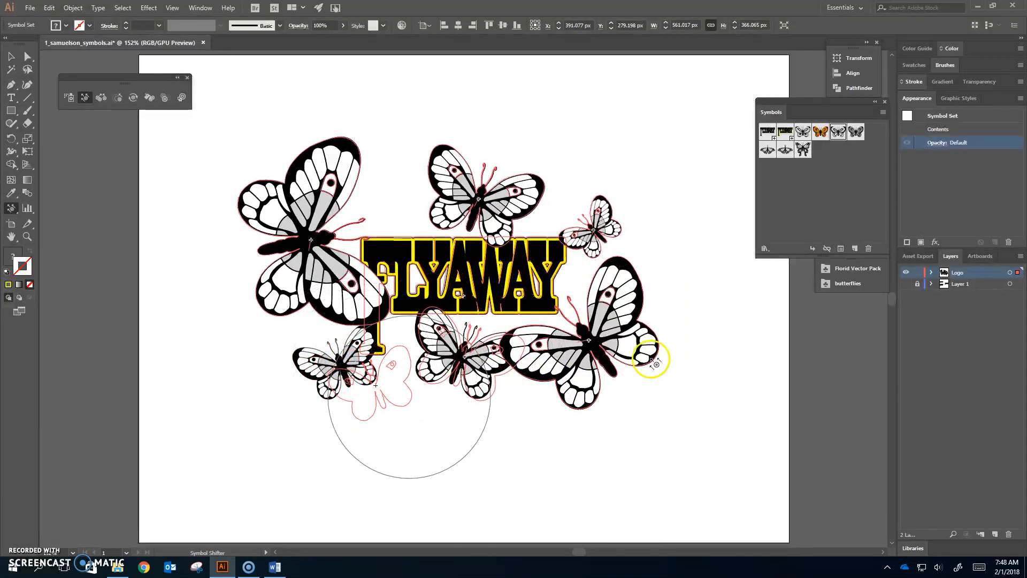
left_click_drag(655, 364, 614, 452)
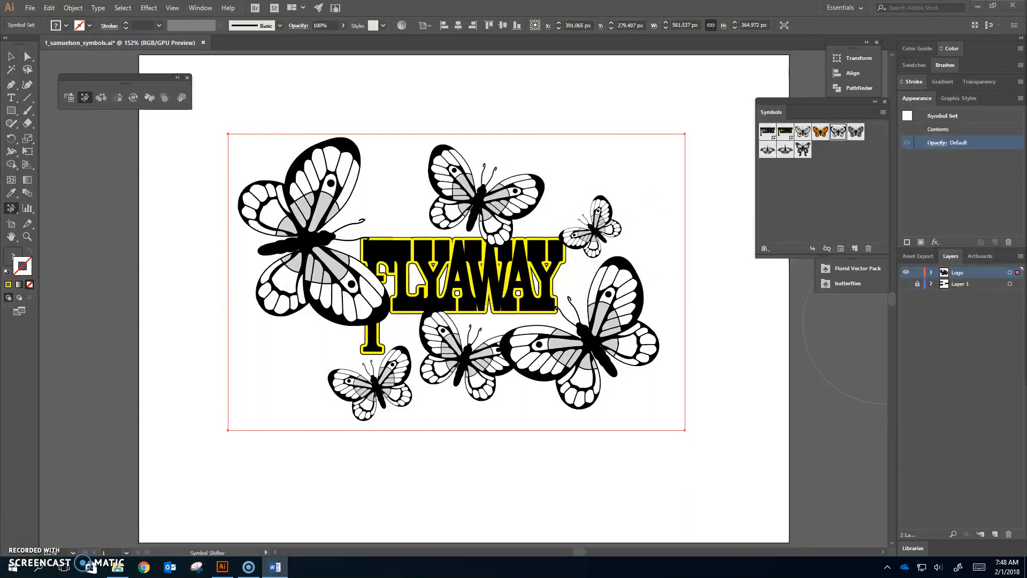
- Shift the small lower-left butterfly above the logo's left end, raise the top butterfly, and lower the large one beside the letter F
left_click(503, 225)
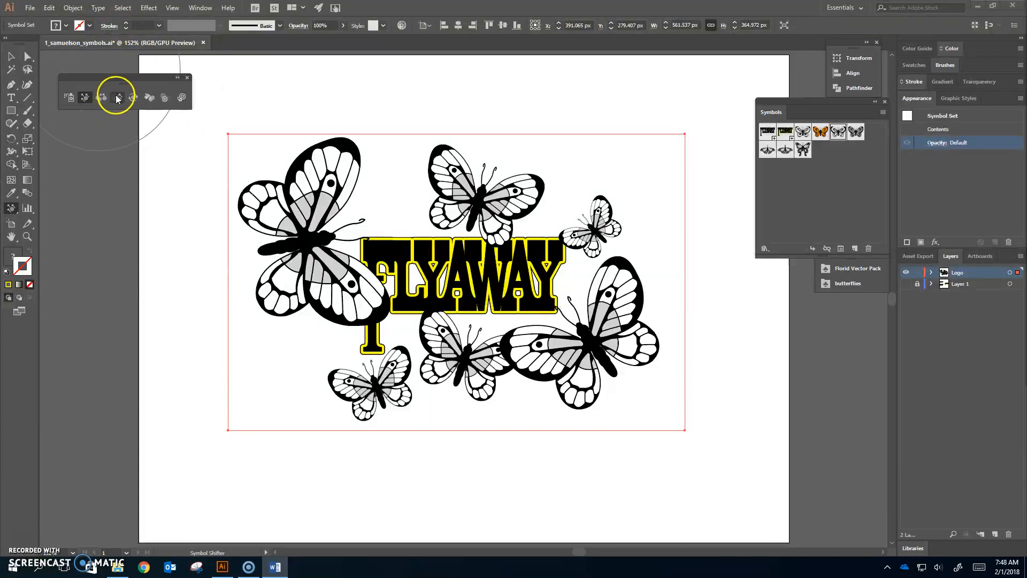
mouse_move(354, 399)
left_mouse_down()
mouse_move(338, 373)
mouse_move(369, 387)
mouse_move(369, 302)
left_mouse_up()
mouse_move(403, 179)
left_mouse_down()
mouse_move(395, 173)
mouse_move(412, 134)
mouse_move(364, 321)
mouse_move(374, 268)
mouse_move(439, 218)
mouse_move(407, 241)
mouse_move(407, 208)
mouse_move(393, 199)
left_mouse_up()
mouse_move(288, 228)
left_mouse_down()
mouse_move(305, 229)
mouse_move(310, 302)
mouse_move(300, 273)
mouse_move(307, 297)
mouse_move(294, 302)
left_mouse_up()
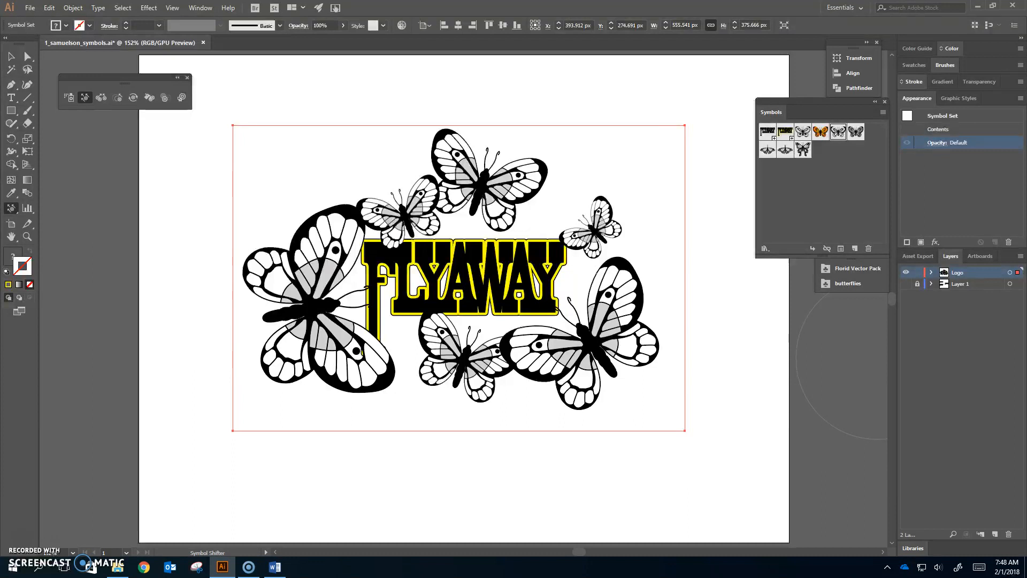
- Send the butterfly symbol set to the back of the stacking order with the Selection tool active
key("alt+Tab")
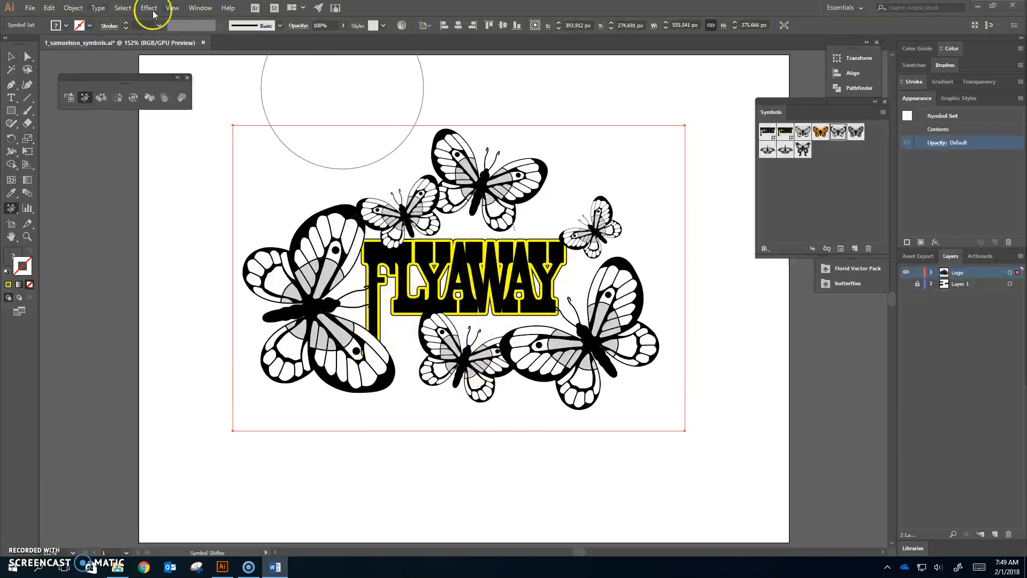
left_click(12, 57)
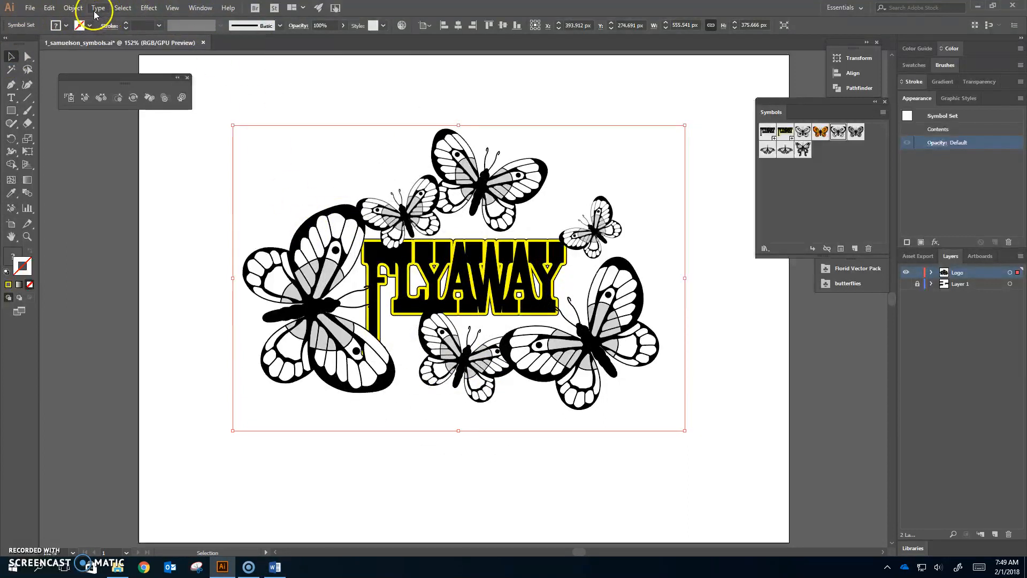
left_click(74, 8)
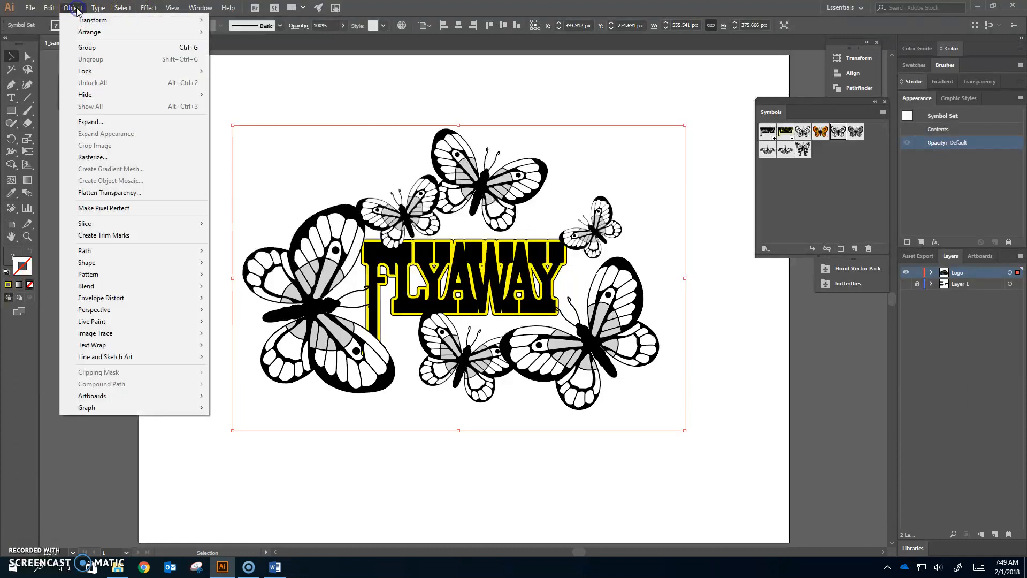
mouse_move(84, 35)
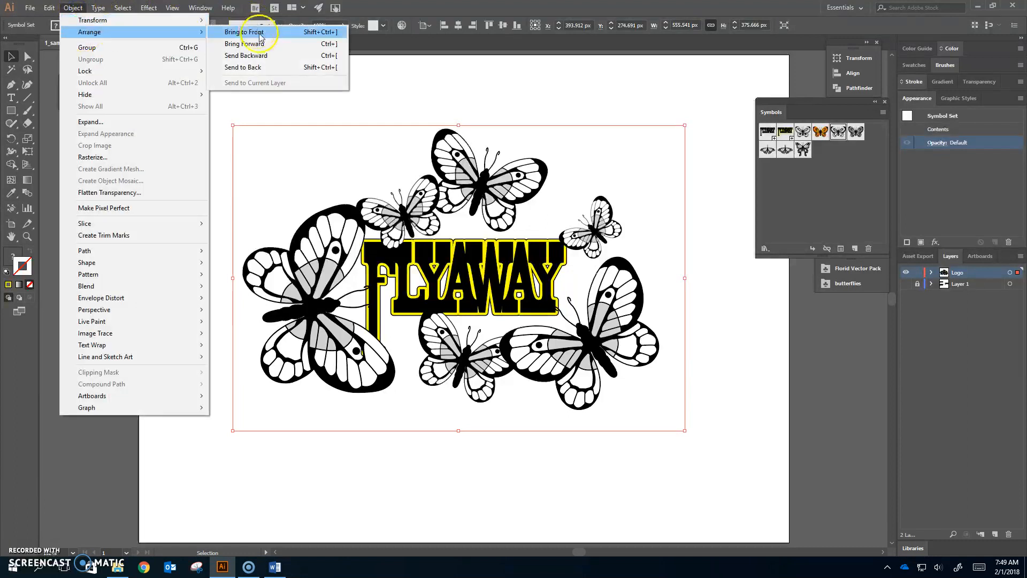
left_click(265, 68)
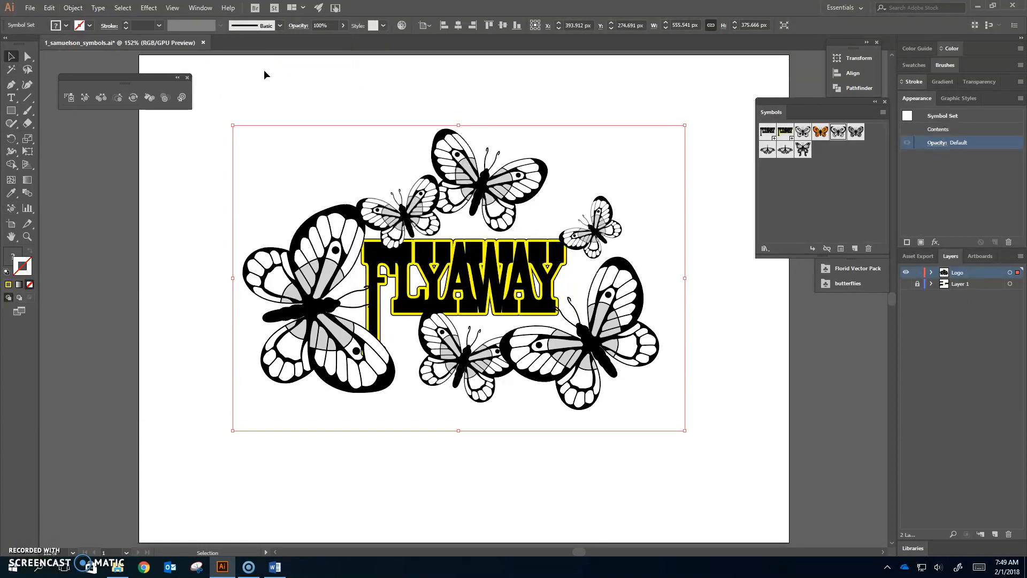